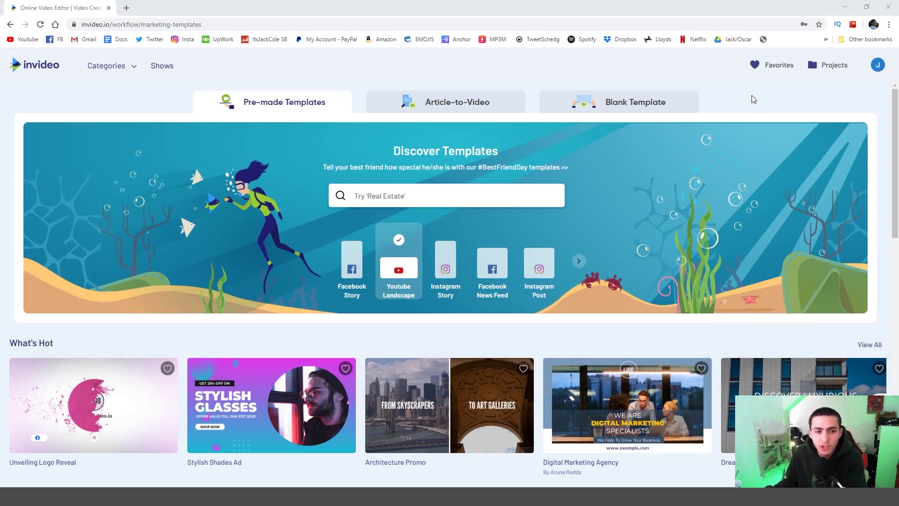
- Look over the Blank Template options, then go back to the Pre-made Templates gallery
left_click(645, 103)
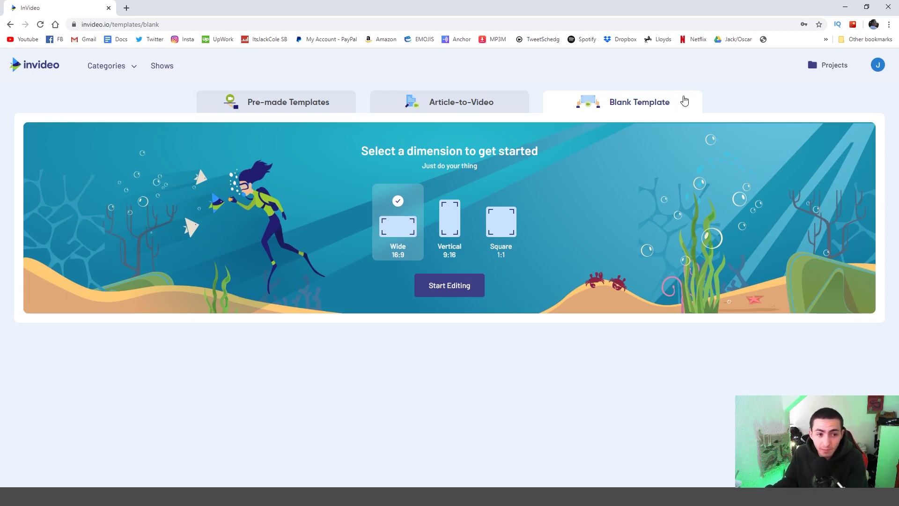
left_click(339, 101)
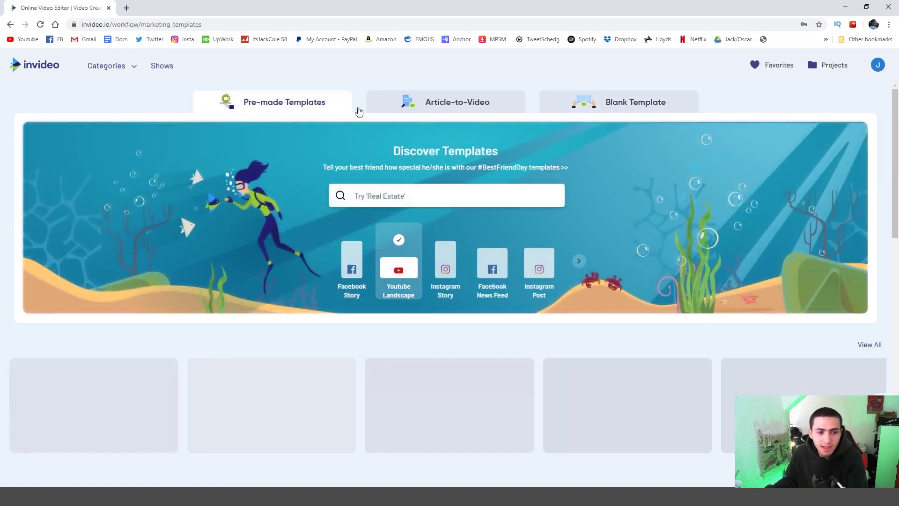
scroll(698, 162, "down", 2)
scroll(699, 164, "down", 1)
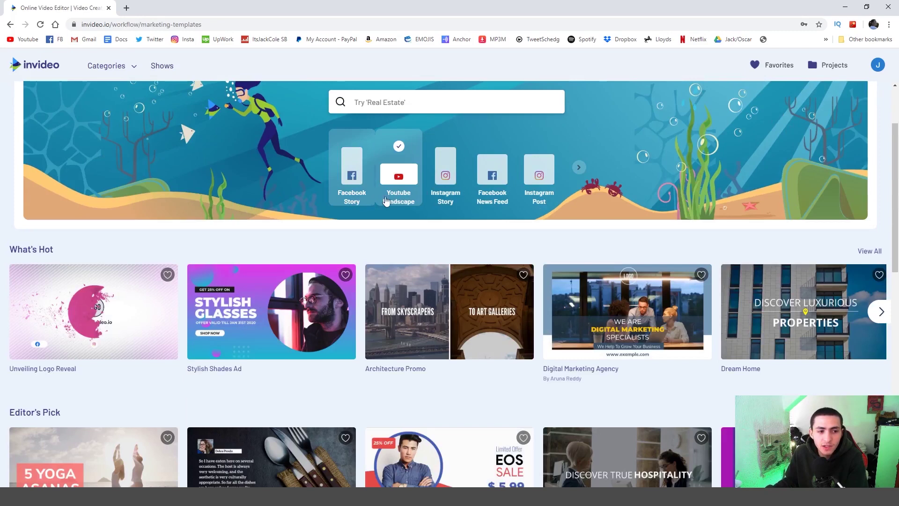
- Filter templates by Facebook Story, then Youtube Landscape, ending on Instagram Post (1:1) and browsing results
left_click(358, 202)
left_click(399, 285)
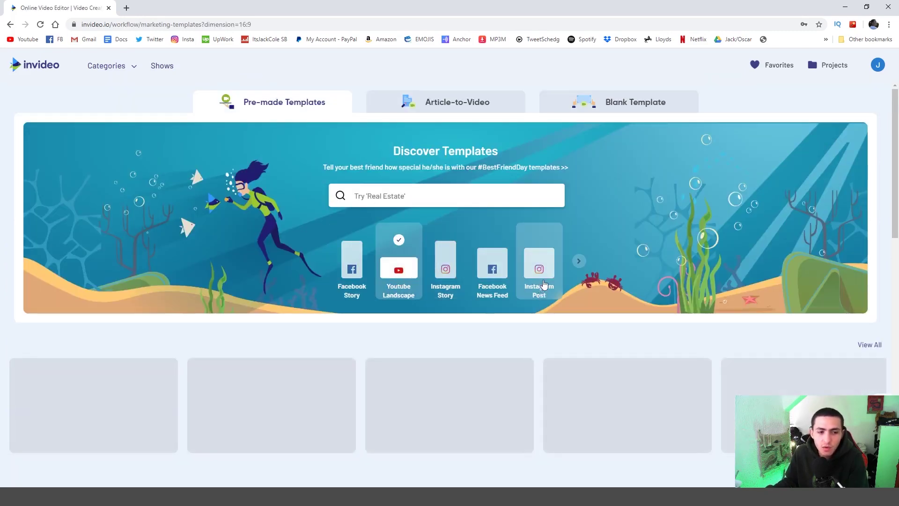
left_click(540, 274)
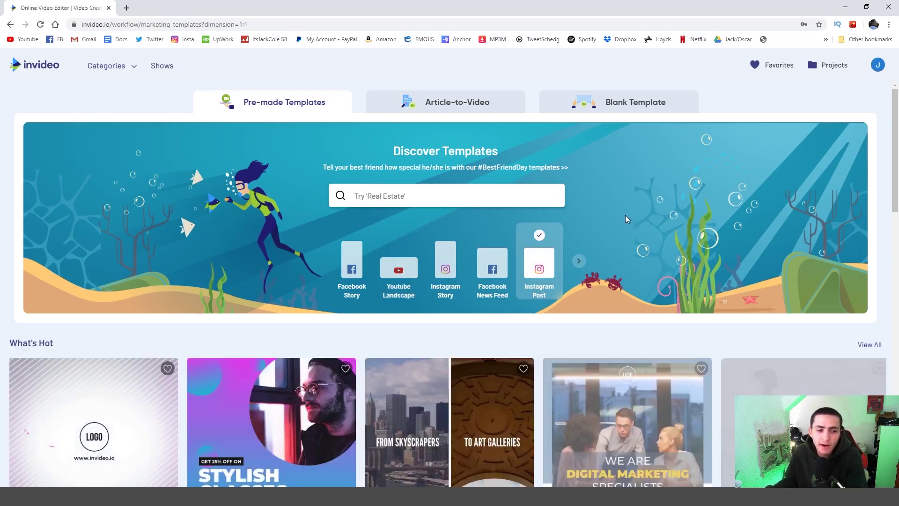
scroll(625, 213, "down", 2)
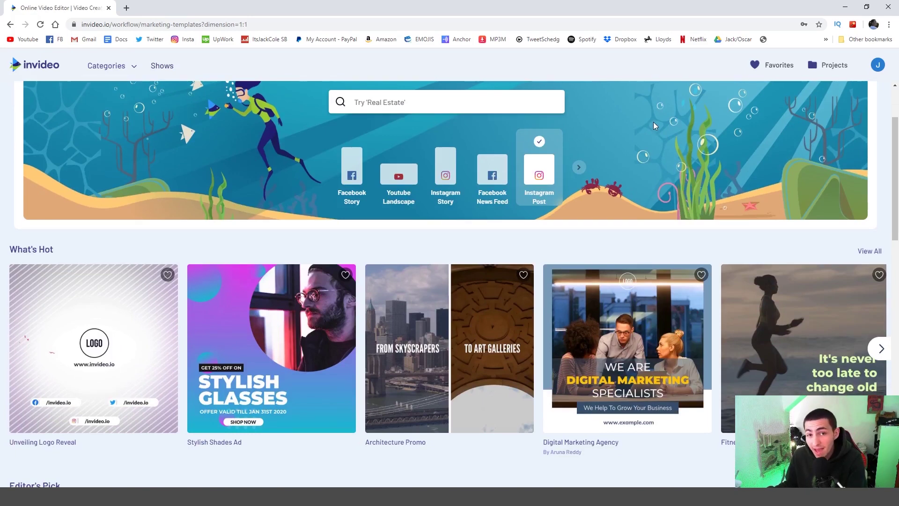
scroll(654, 123, "down", 3)
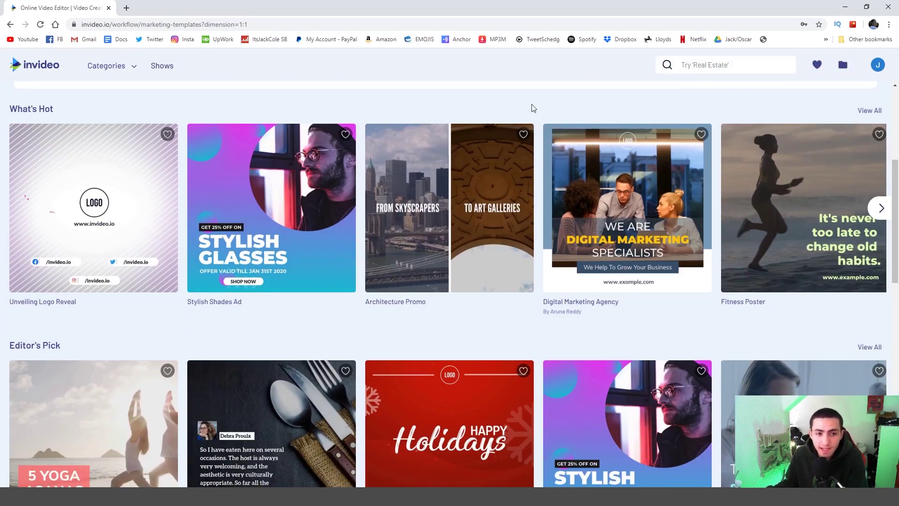
scroll(535, 100, "up", 3)
scroll(535, 101, "down", 3)
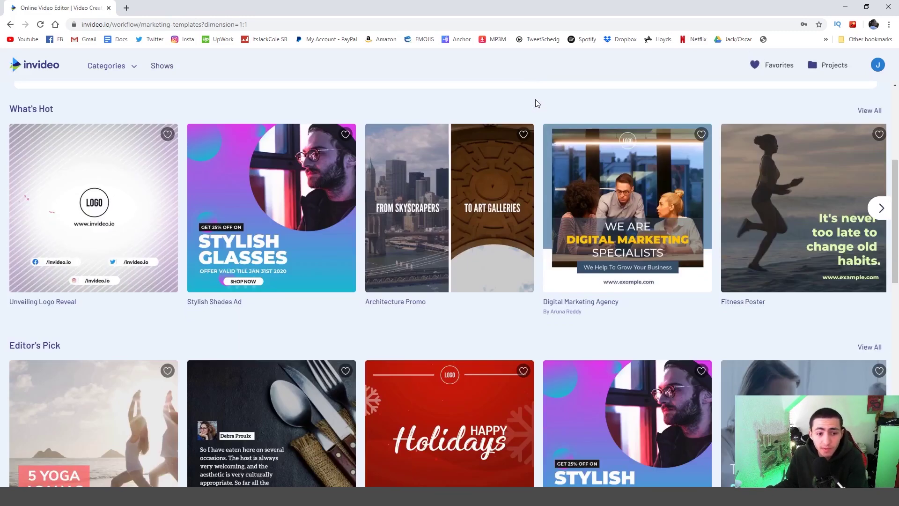
scroll(535, 100, "down", 2)
scroll(535, 100, "up", 3)
scroll(537, 103, "up", 5)
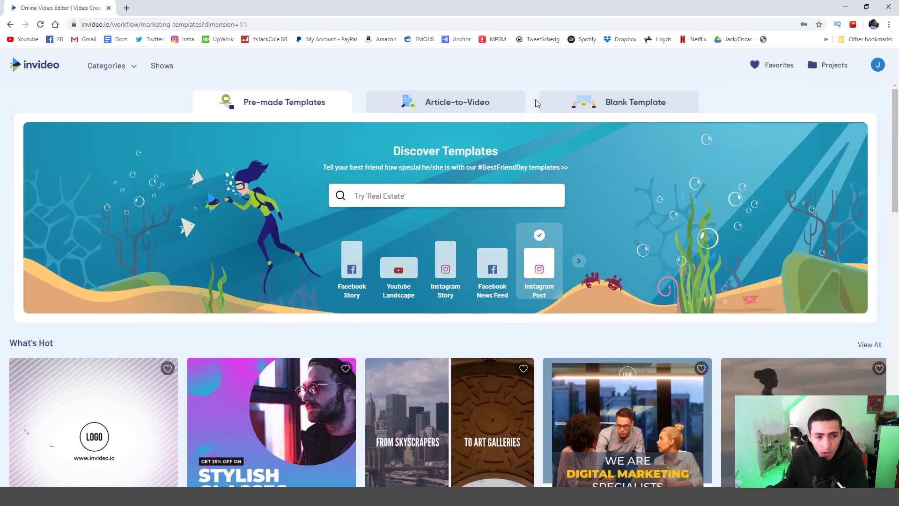
- Compare the Blank and Pre-made Template tabs, then start editing a blank Wide 16:9 project
left_click(556, 103)
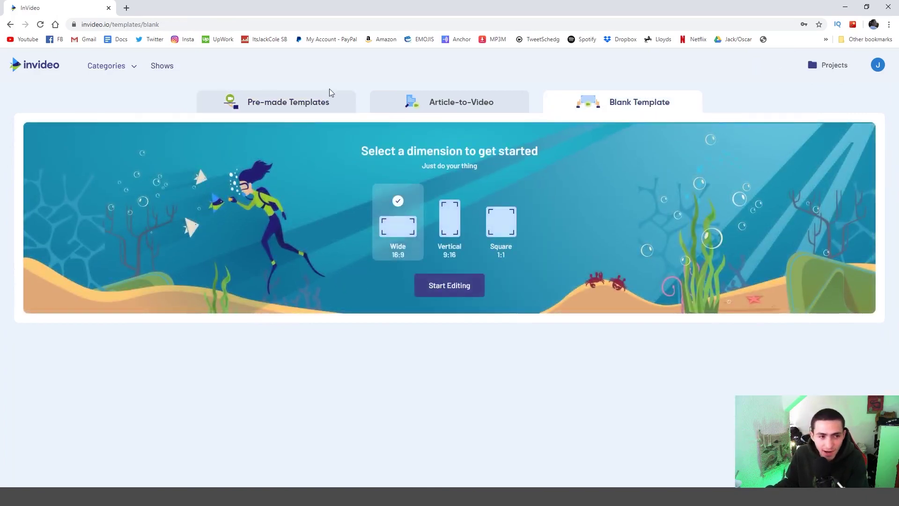
left_click(299, 100)
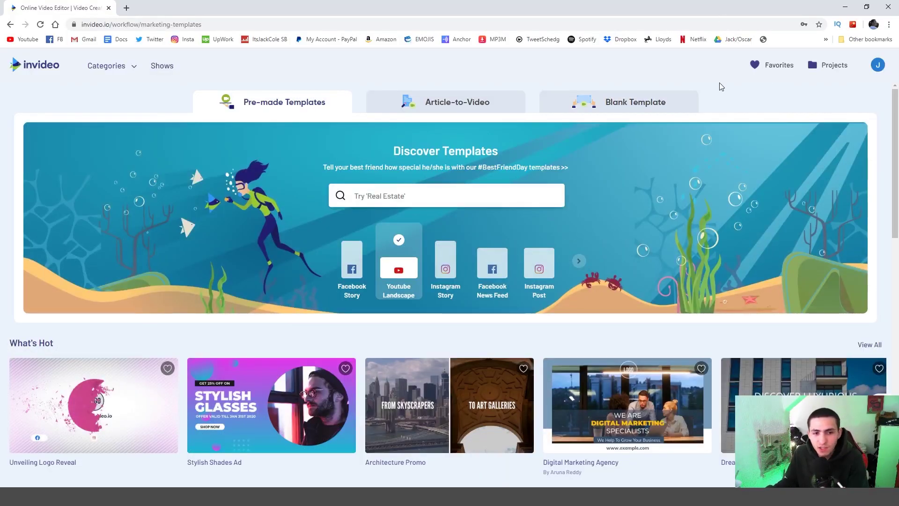
left_click(681, 101)
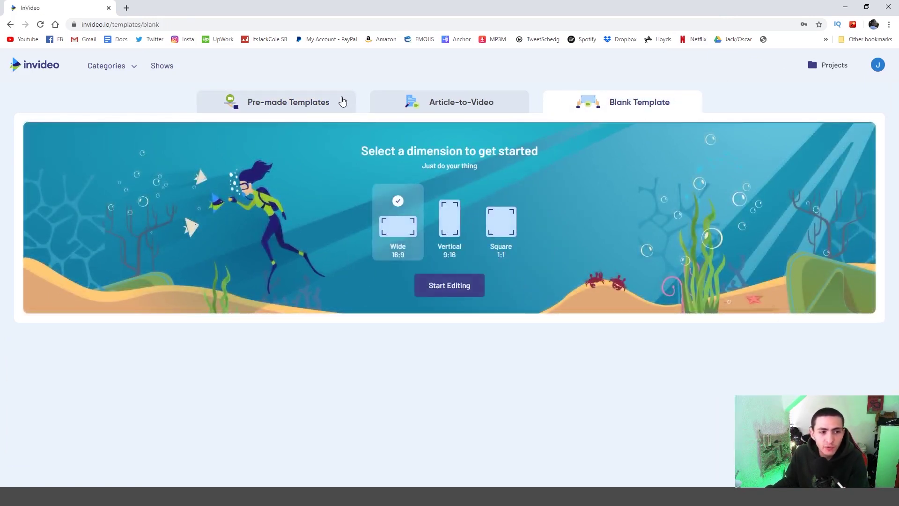
left_click(342, 100)
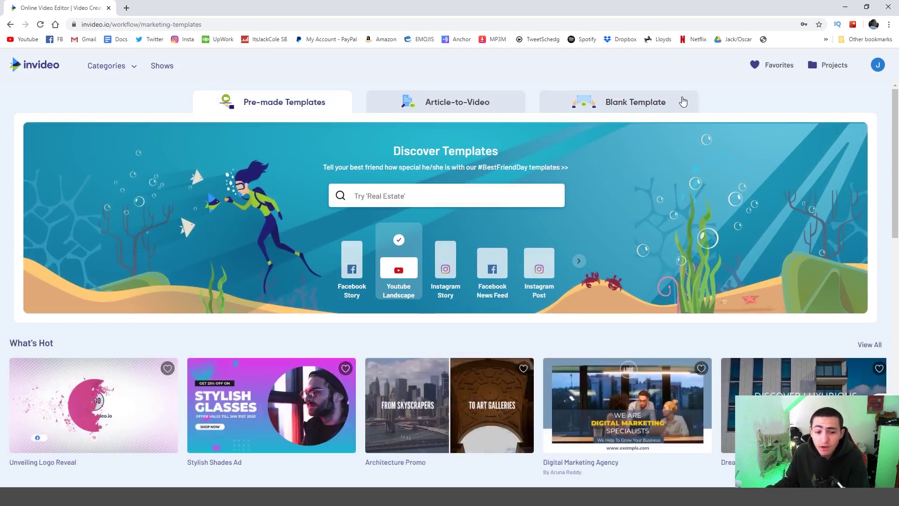
left_click(683, 101)
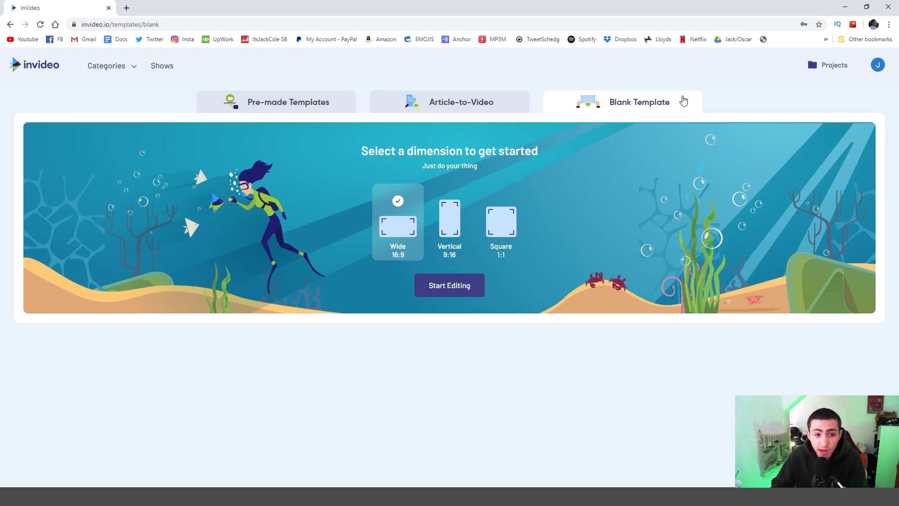
left_click(326, 101)
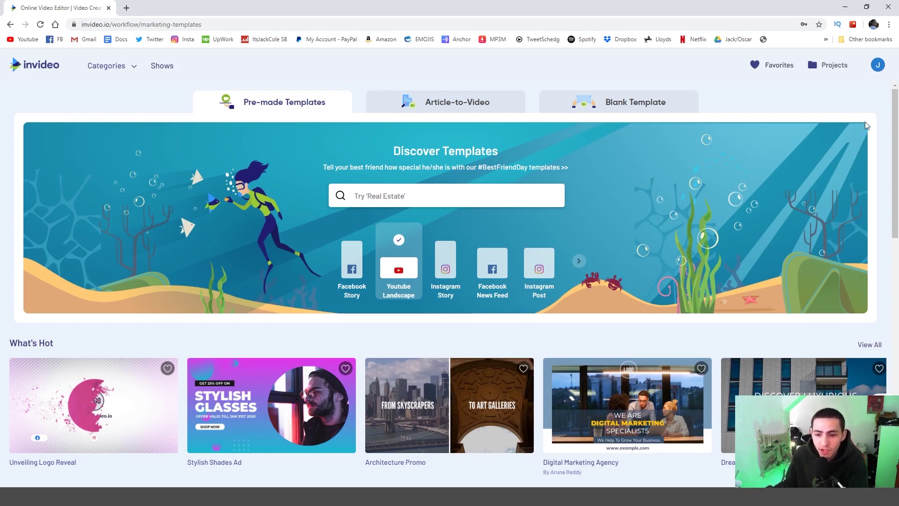
scroll(608, 211, "down", 1)
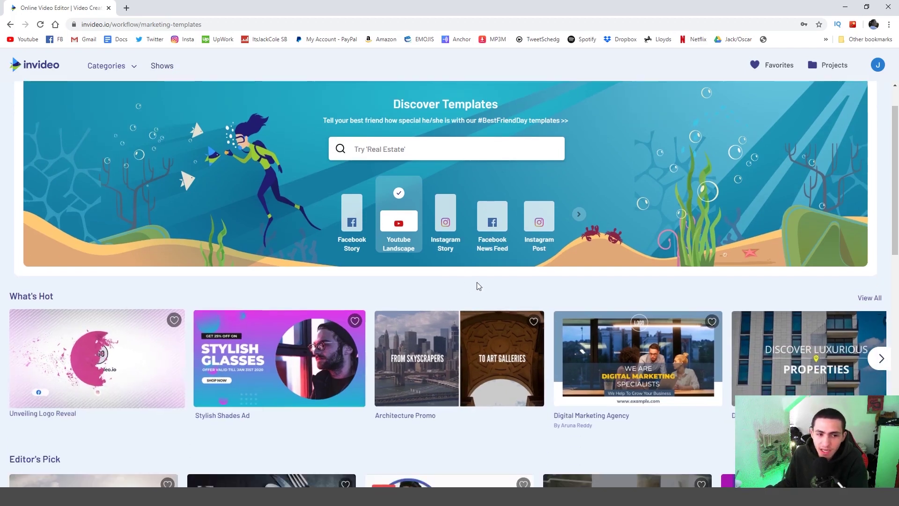
scroll(482, 286, "up", 1)
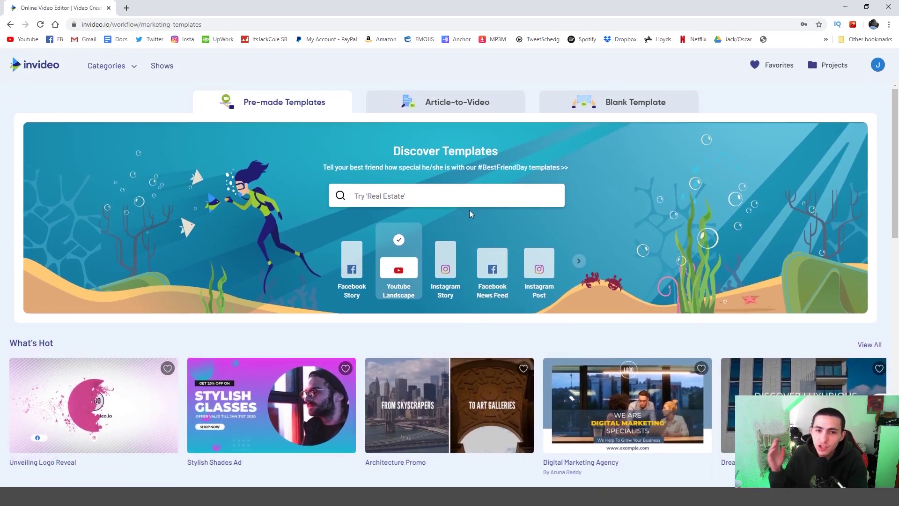
left_click(666, 104)
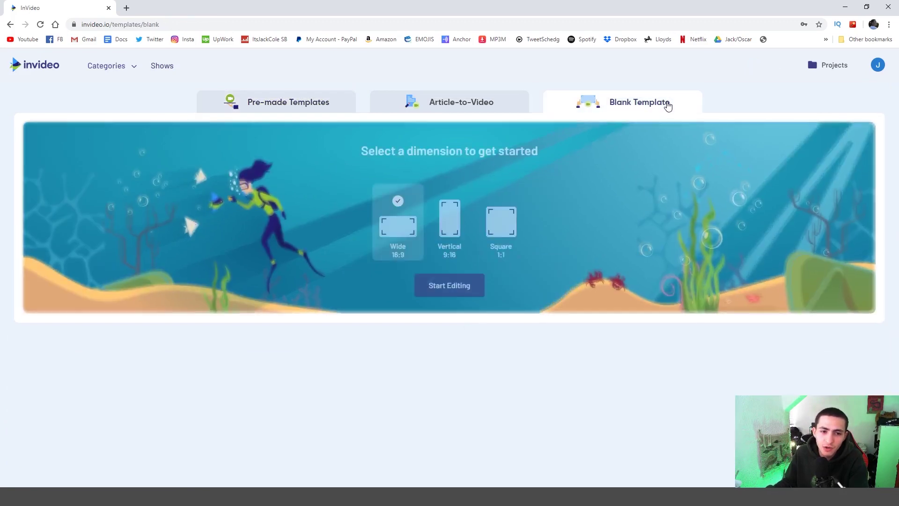
left_click(477, 286)
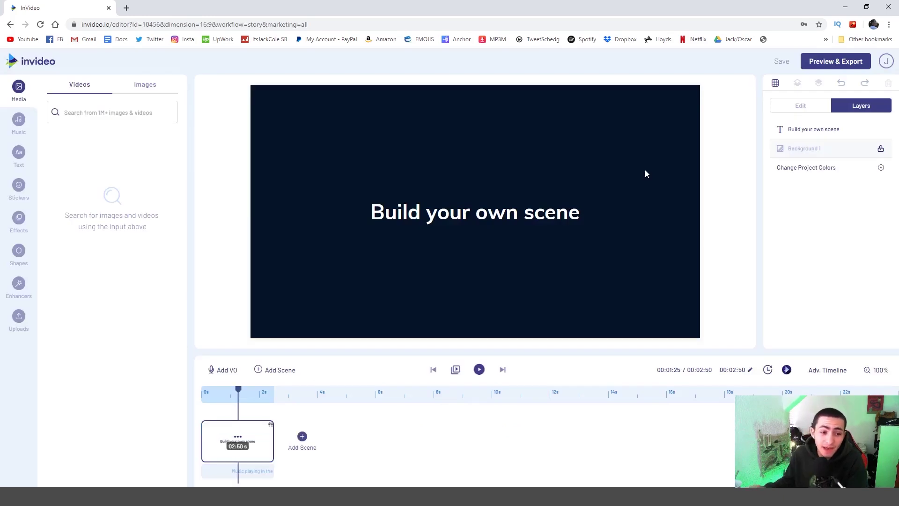
- Select the 'Build your own scene' title to see its Edit panel, then deselect it to view layers
left_click(537, 227)
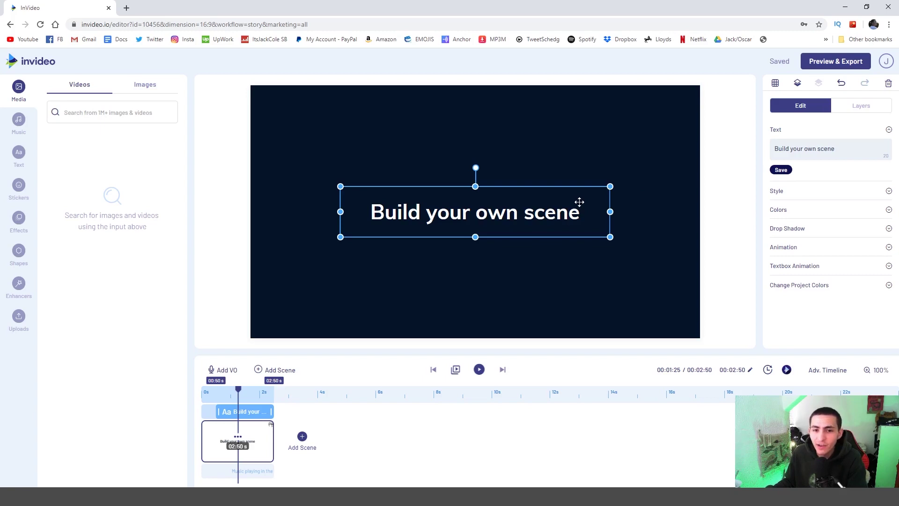
left_click(243, 145)
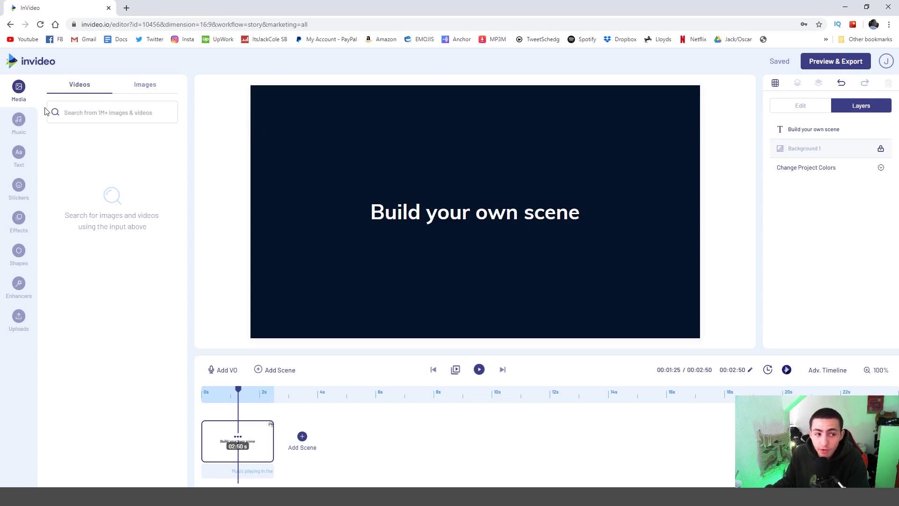
left_click(23, 121)
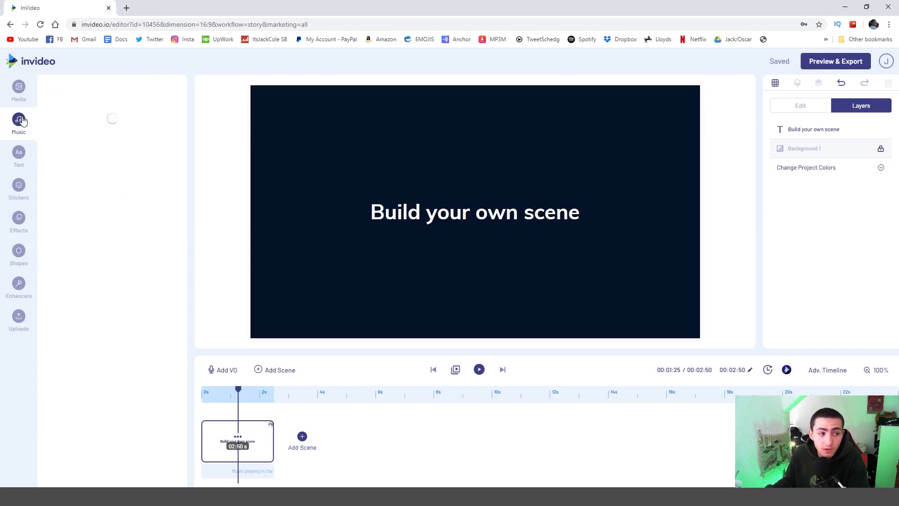
left_click(25, 159)
left_click(27, 189)
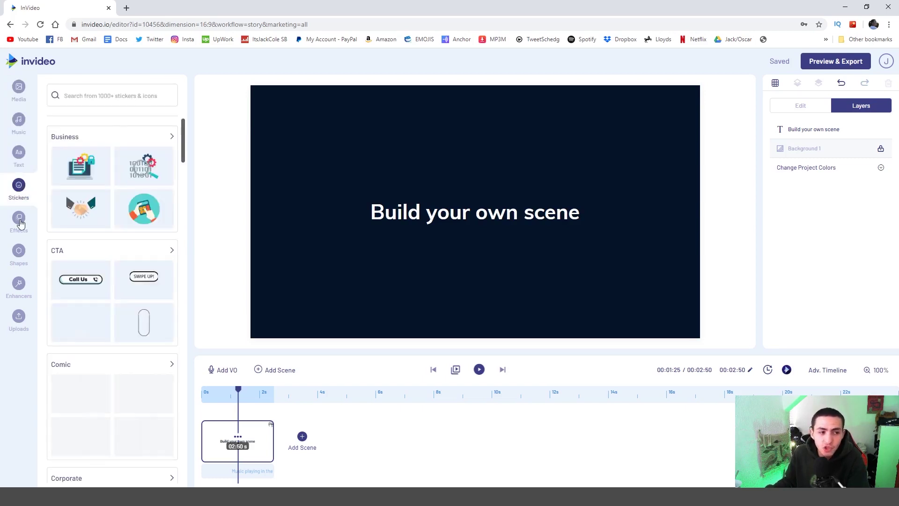
left_click(20, 223)
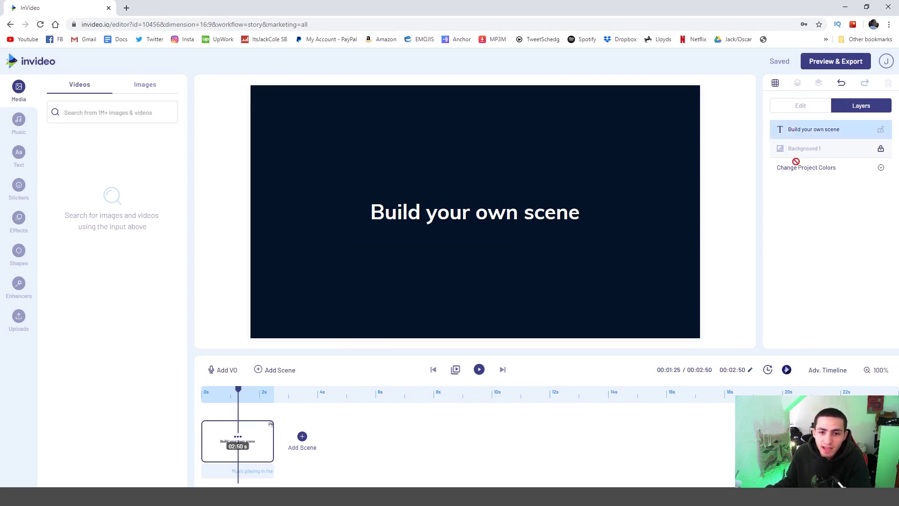
- Replace the title text with 'HI GUYS' and save it
left_click(497, 215)
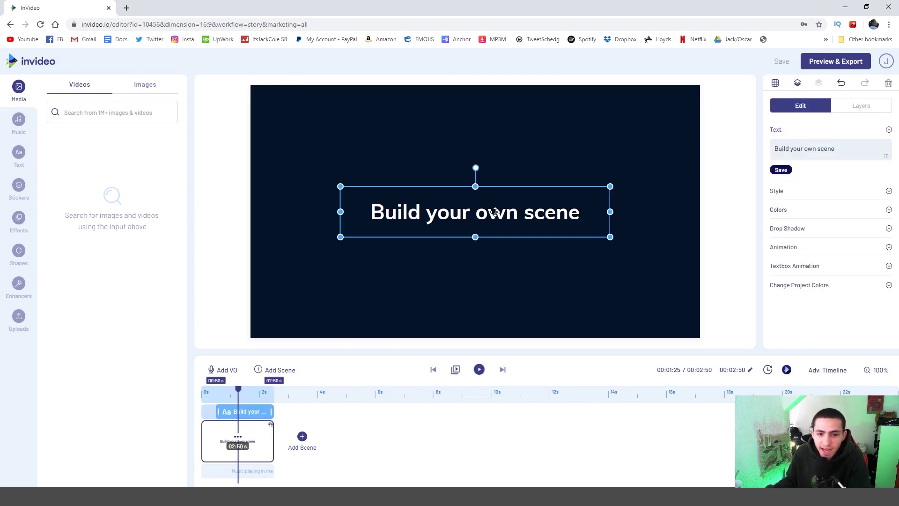
double_click(811, 149)
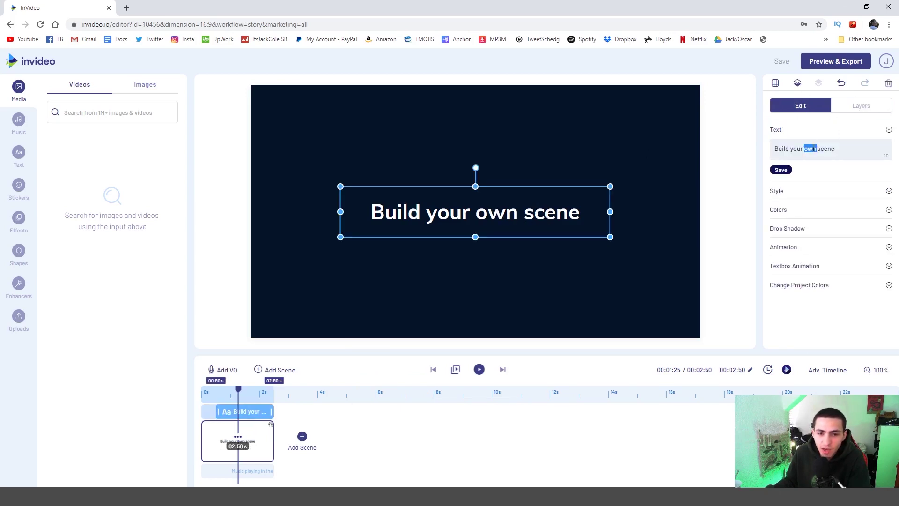
triple_click(814, 150)
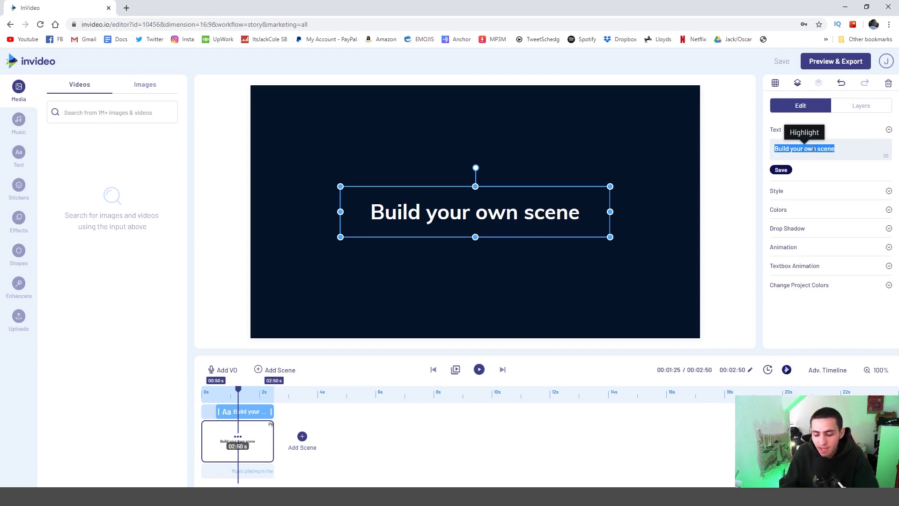
type("HI GUYS")
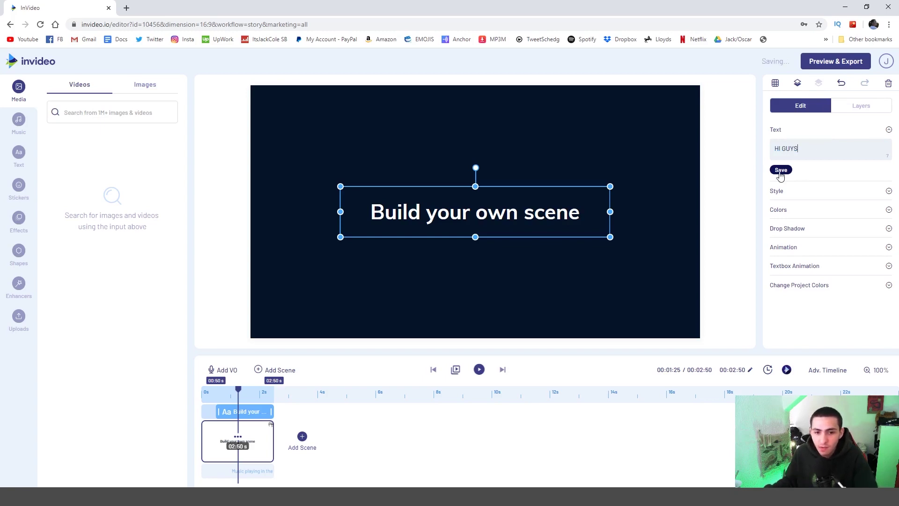
left_click(780, 172)
- Expand and collapse the text colour options, then edit and reselect the HI GUYS text box
left_click(805, 210)
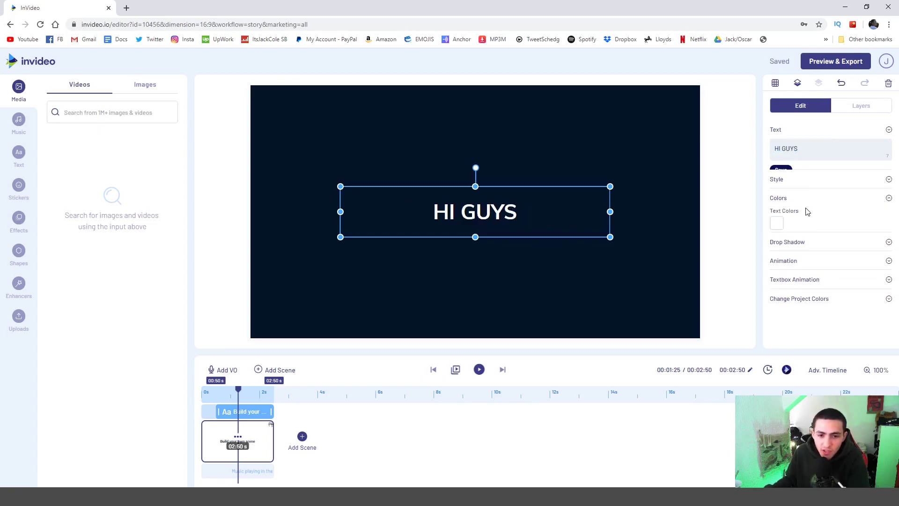
left_click(828, 169)
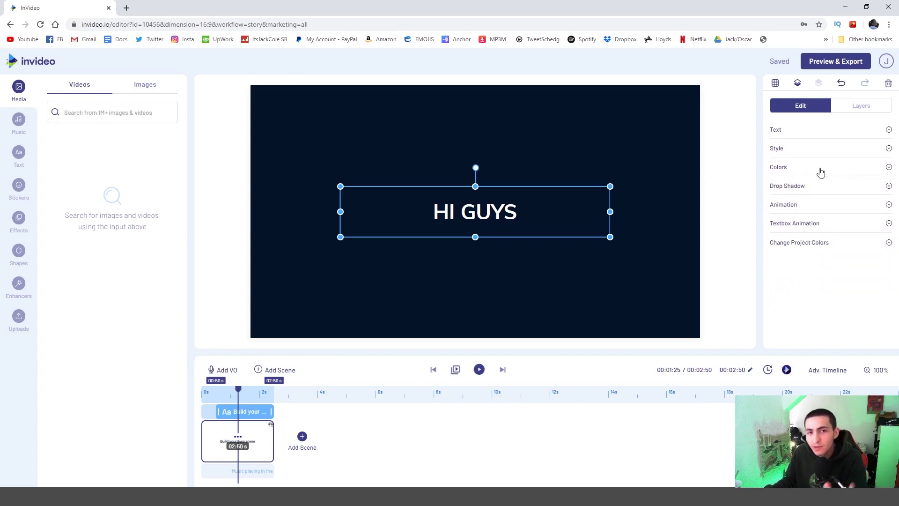
double_click(523, 200)
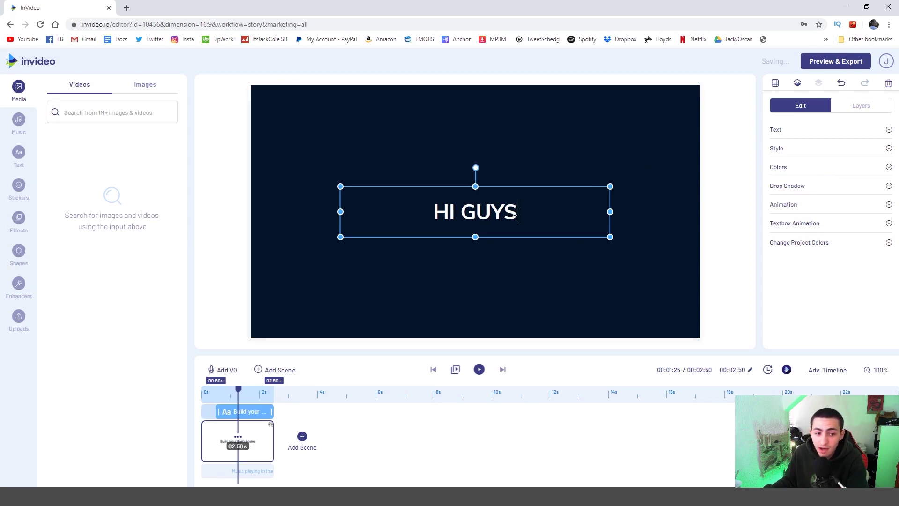
left_click(734, 239)
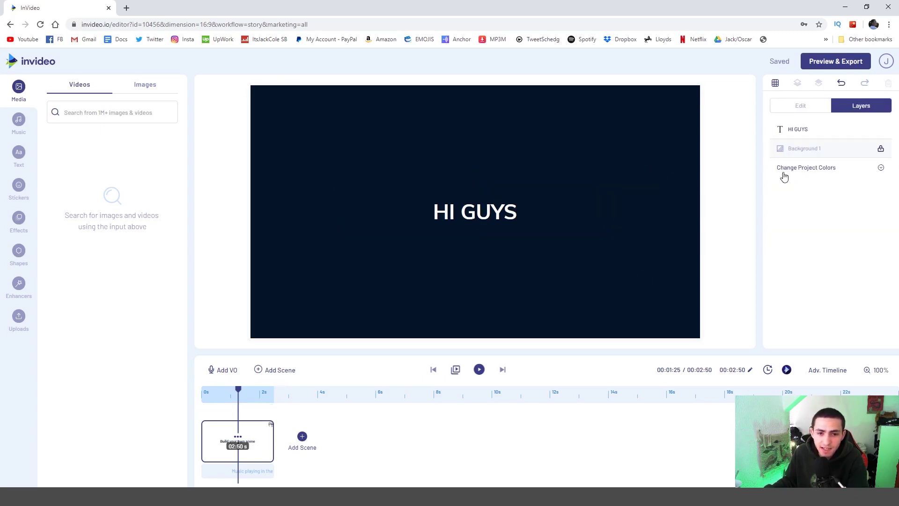
left_click(582, 189)
- Delete the HI GUYS text, drag the red-shirt video from Uploads into the scene, and rewind to 0
key("Delete")
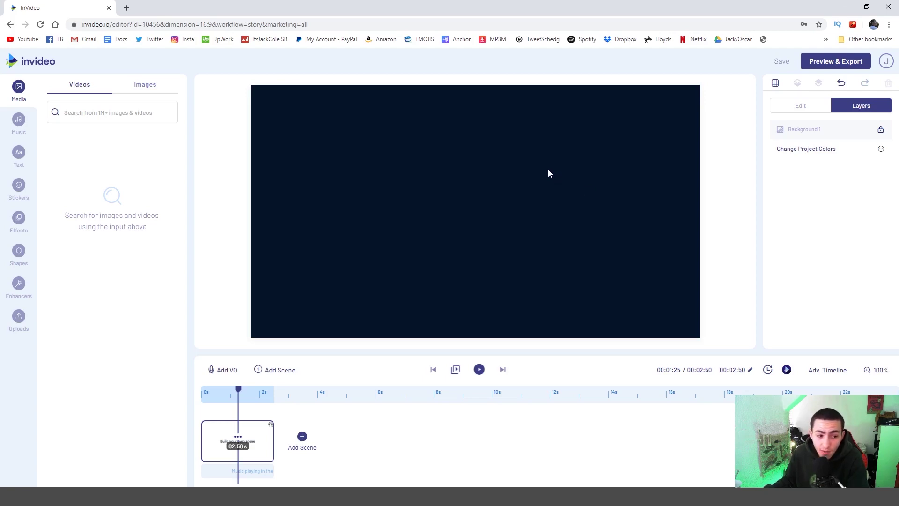
left_click(19, 318)
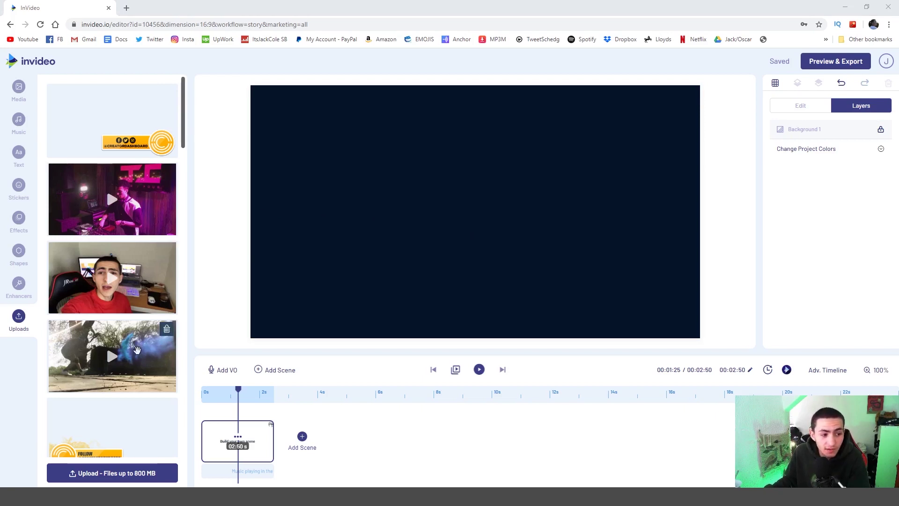
left_click_drag(109, 294, 382, 256)
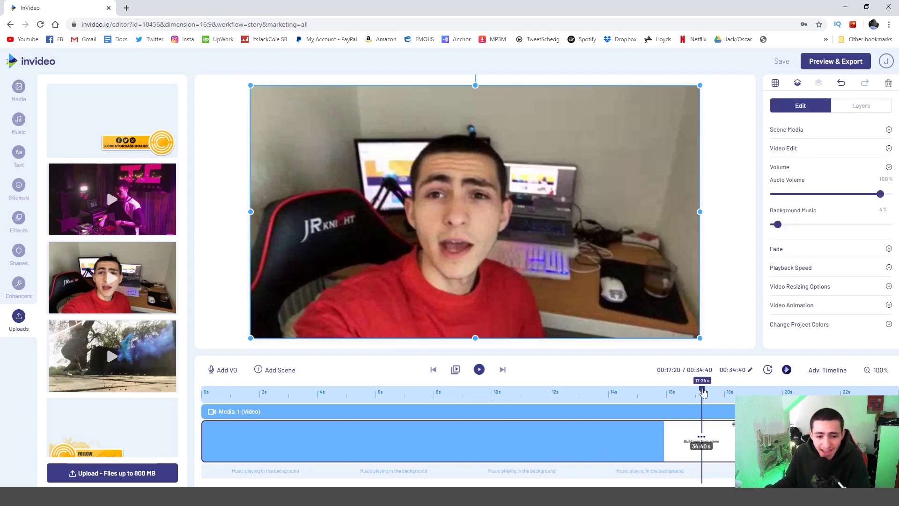
left_click_drag(702, 391, 203, 391)
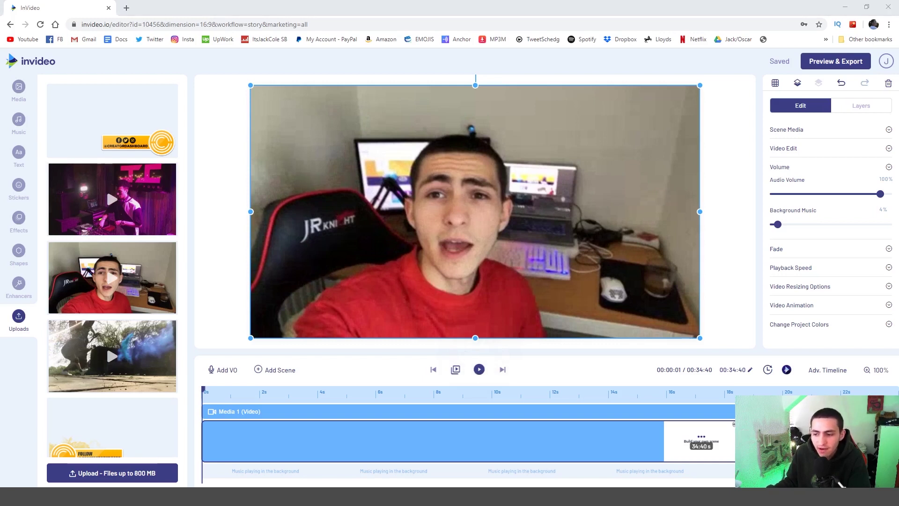
left_click(479, 369)
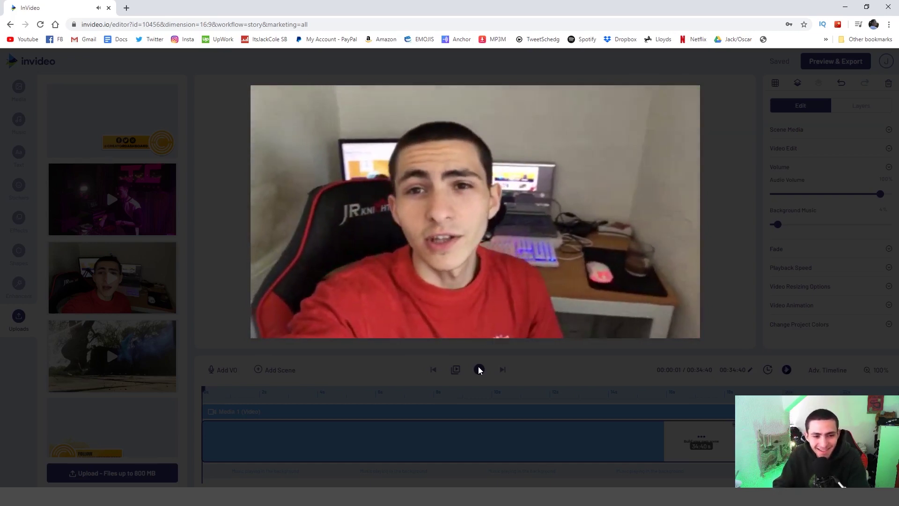
mouse_move(507, 233)
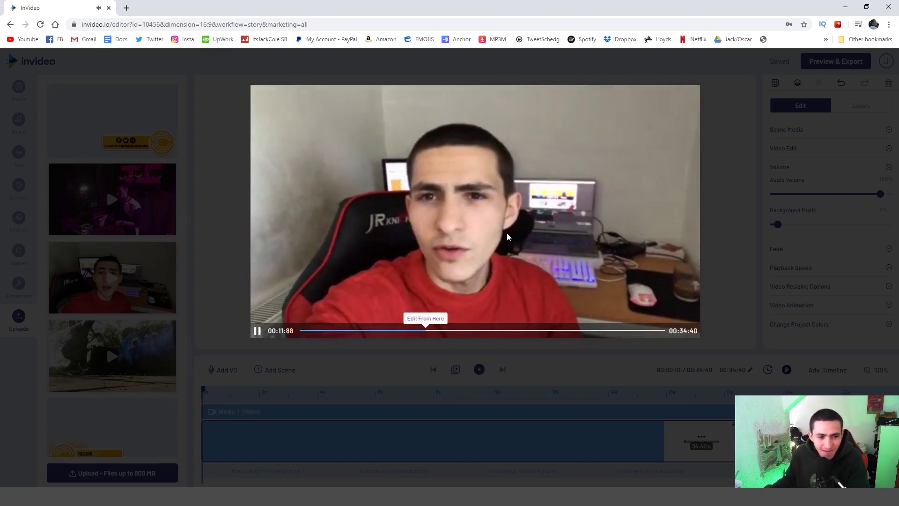
left_click(258, 331)
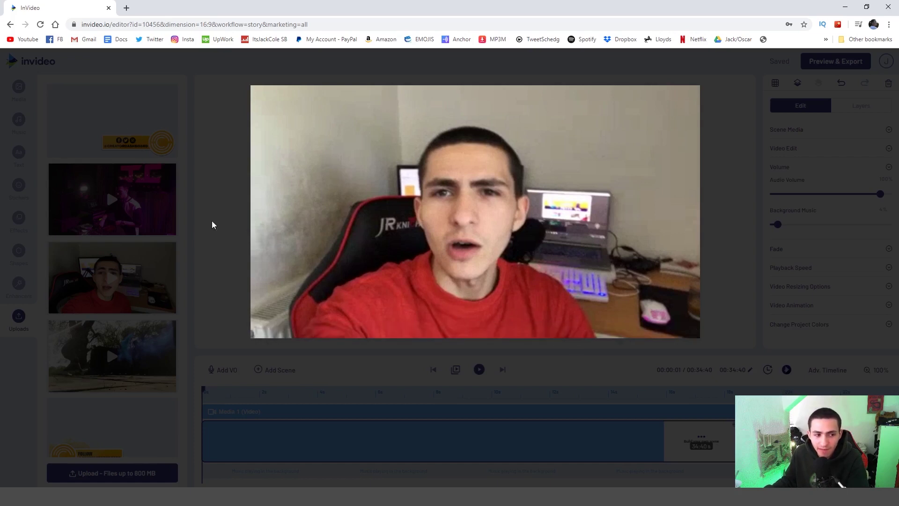
mouse_move(269, 330)
left_click(258, 332)
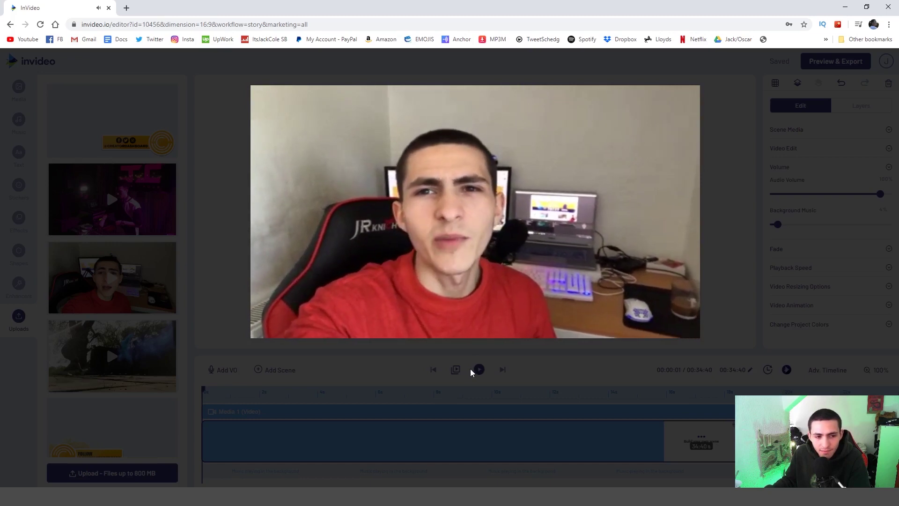
mouse_move(256, 331)
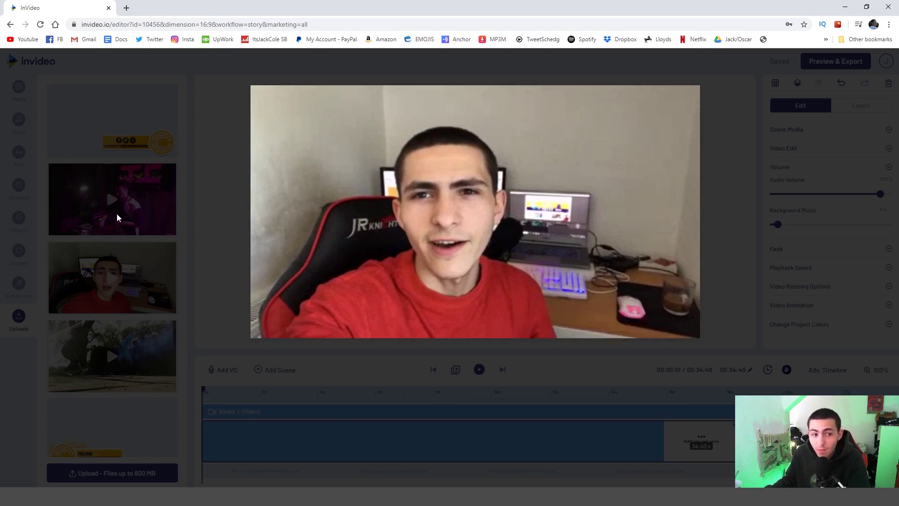
mouse_move(320, 345)
left_click(256, 331)
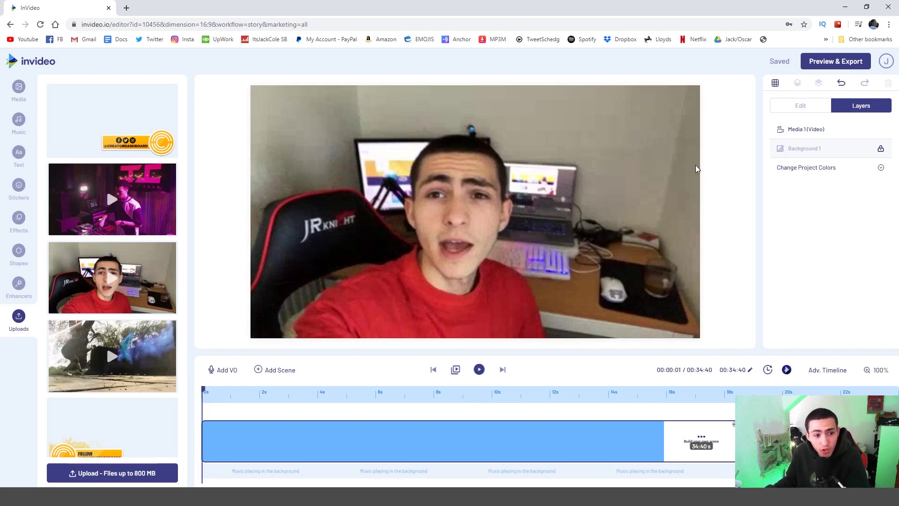
- Add the CREATORDASHBOARD sticker as a layer, move it bottom-right, enlarge it, and rewind
left_click_drag(136, 126, 440, 203)
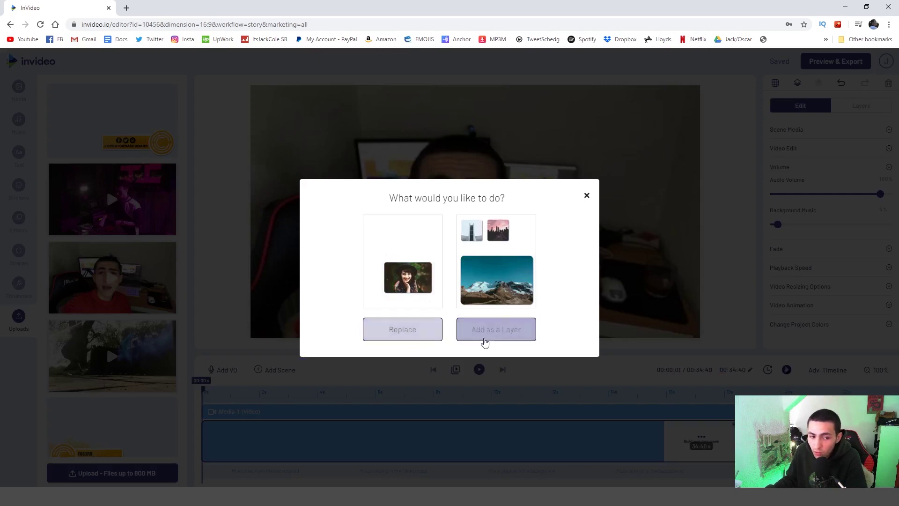
left_click(523, 331)
left_click_drag(557, 256, 669, 320)
left_click_drag(473, 213, 432, 178)
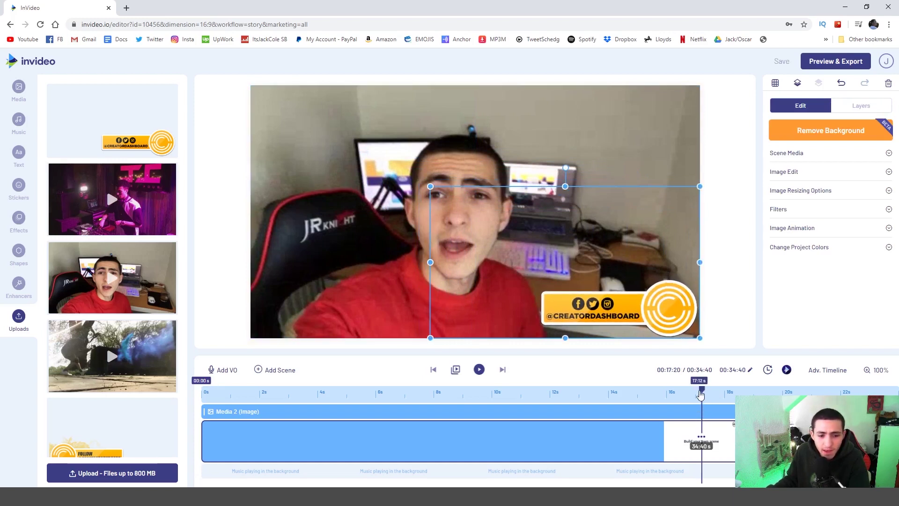
left_click_drag(701, 395, 181, 395)
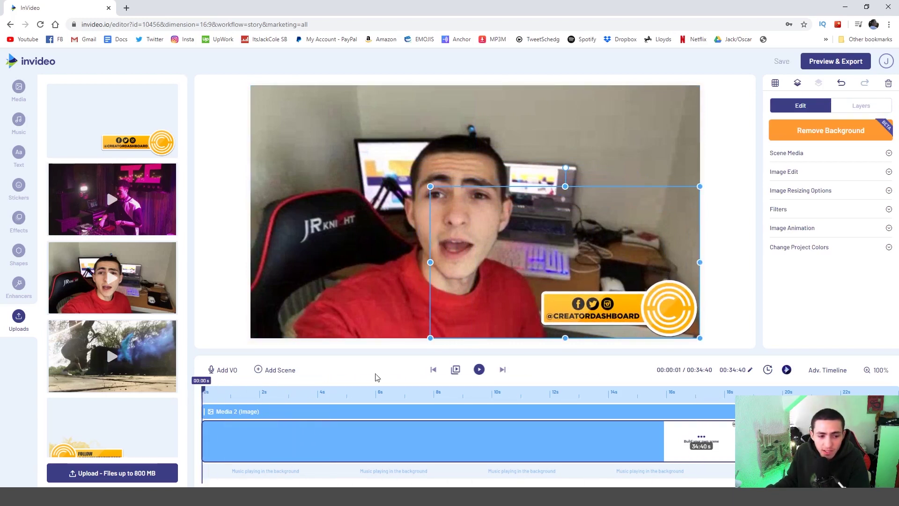
left_click(381, 313)
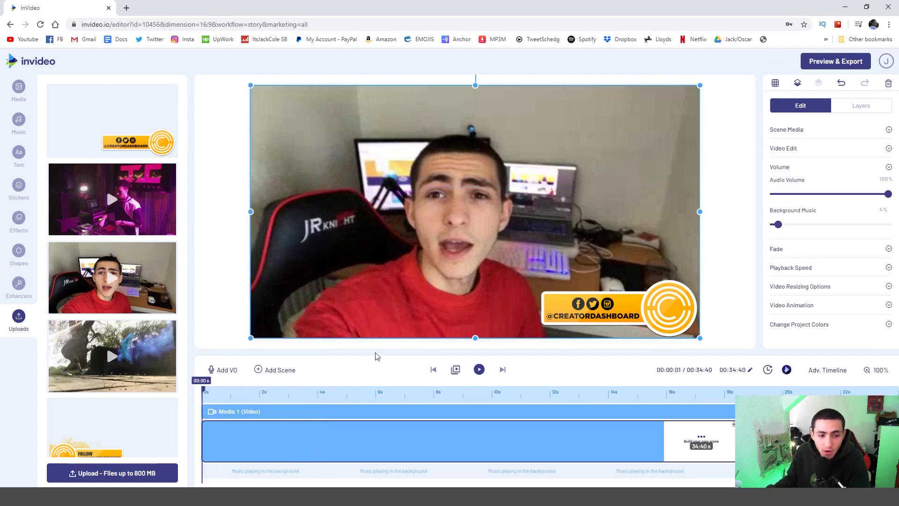
- Preview the scene with the sticker, then pause and close the preview
left_click(480, 369)
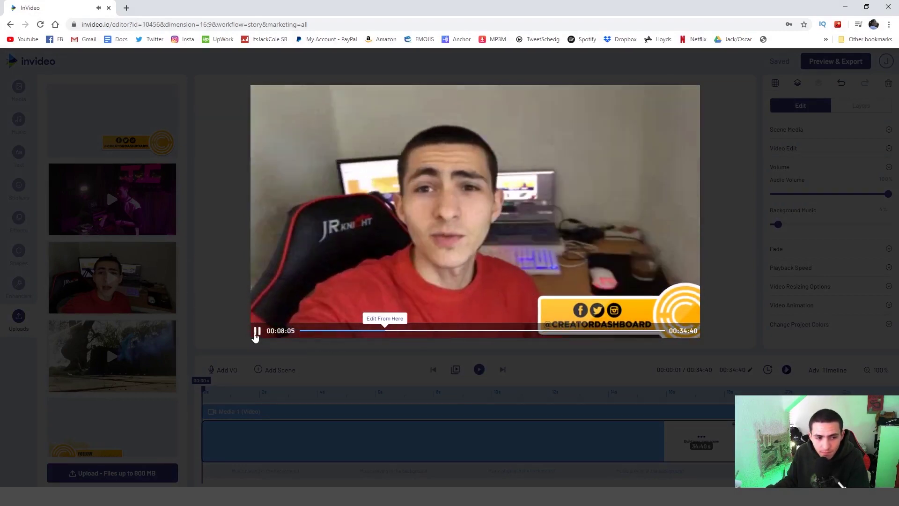
left_click(257, 331)
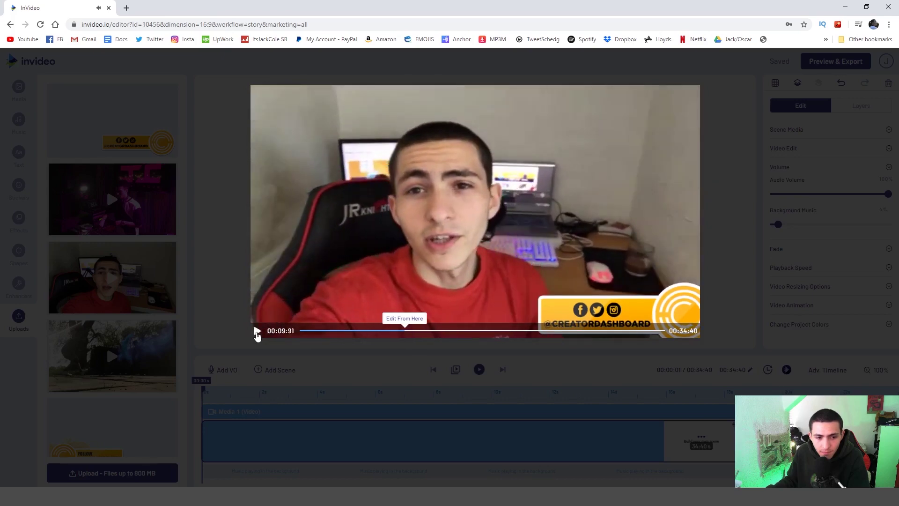
left_click(401, 331)
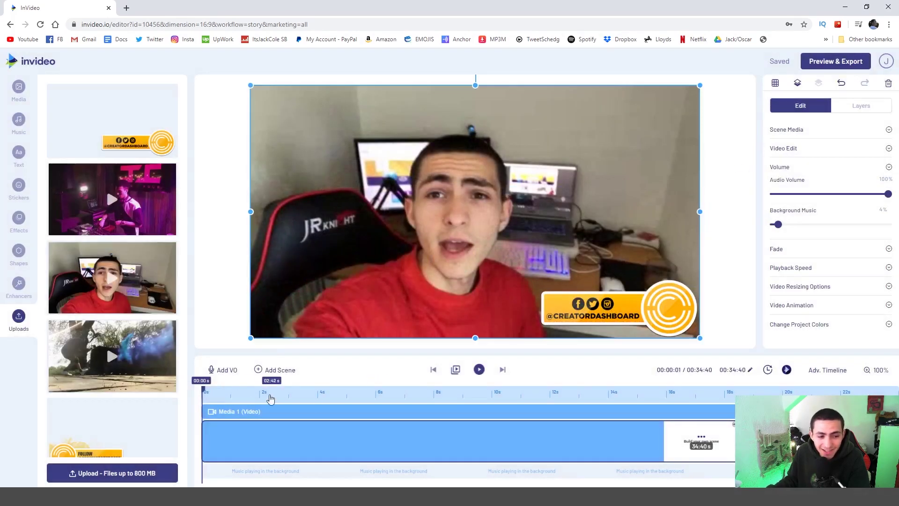
- Move the playback position to about 8–9 seconds on the timeline ruler
left_click(414, 398)
left_click(443, 400)
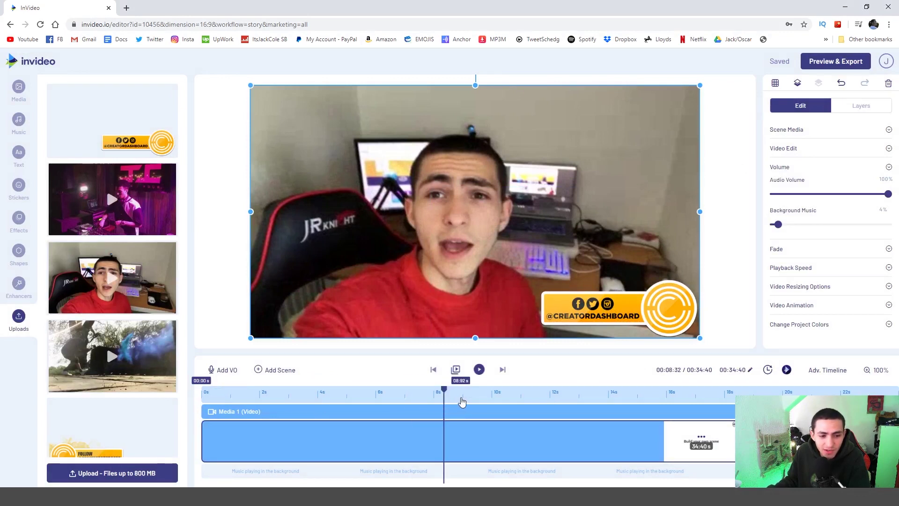
left_click(463, 400)
- Trim the sticker's Media 2 (Image) bar to start about 9 s in, then check it appears afterward
left_click(465, 400)
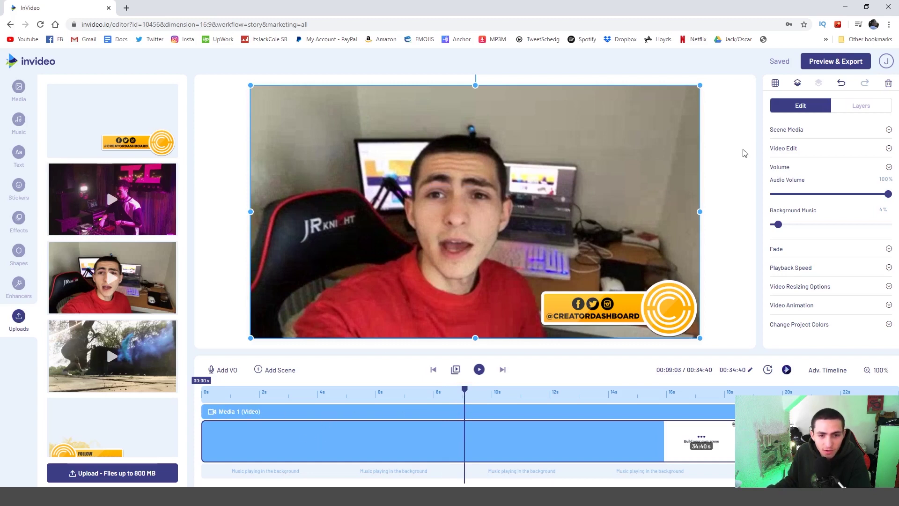
left_click(660, 311)
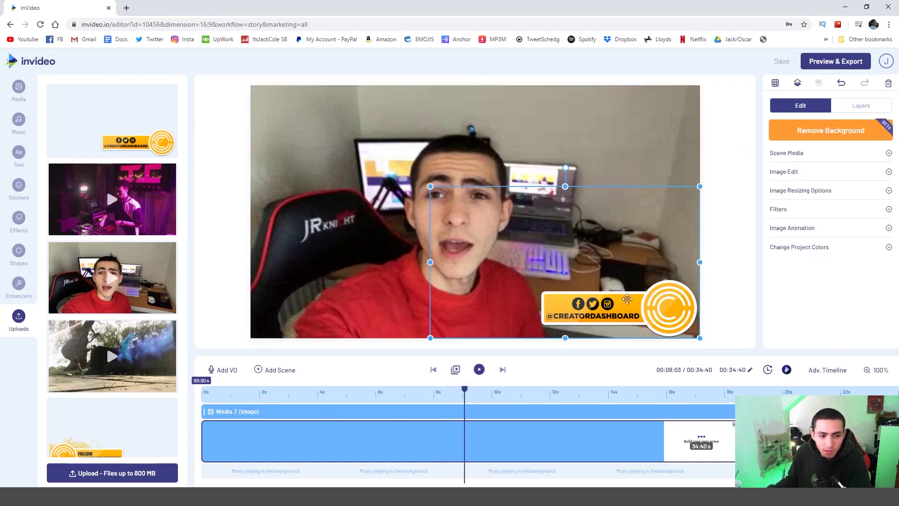
left_click_drag(208, 412, 470, 408)
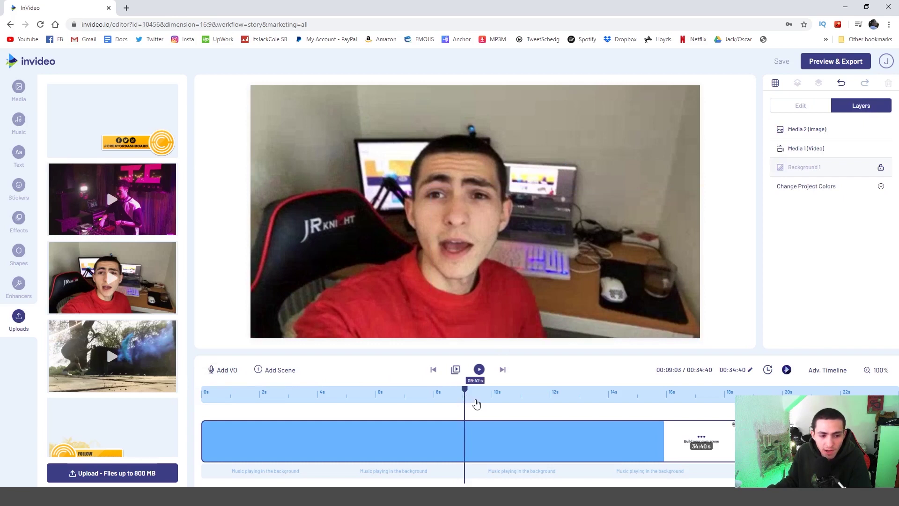
left_click(593, 242)
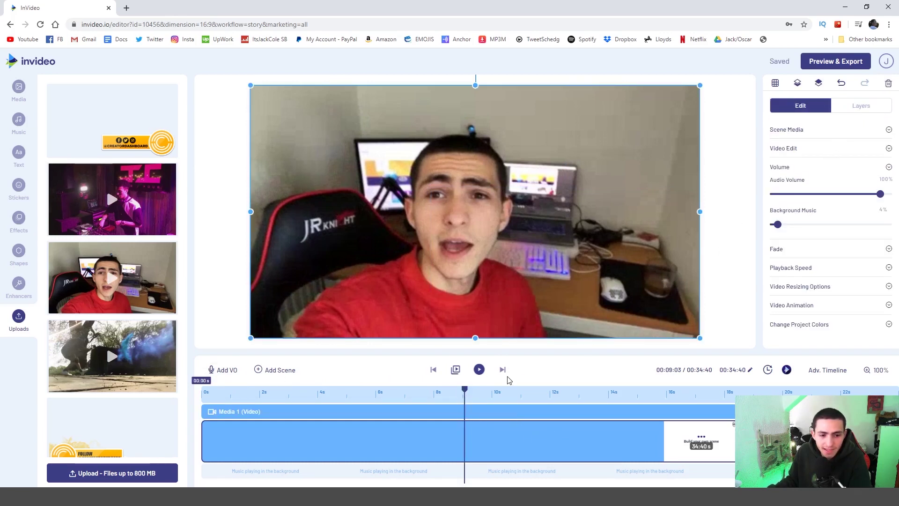
left_click(511, 389)
left_click(635, 300)
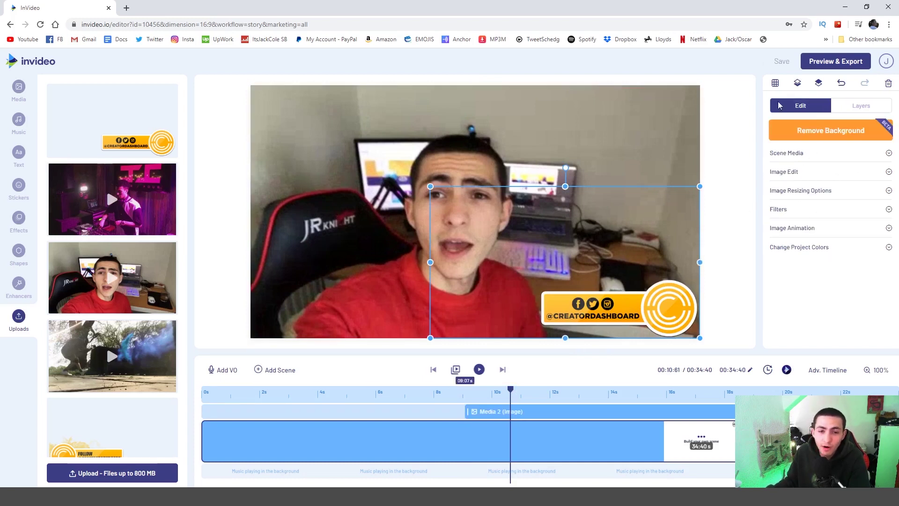
- Set the logo's In animation to Slide From Right and its In Place animation to None
left_click(793, 229)
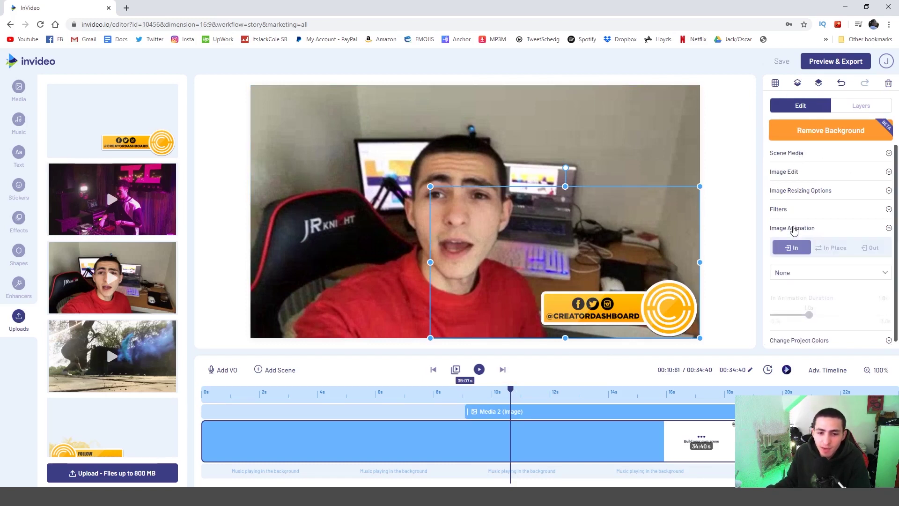
left_click(802, 267)
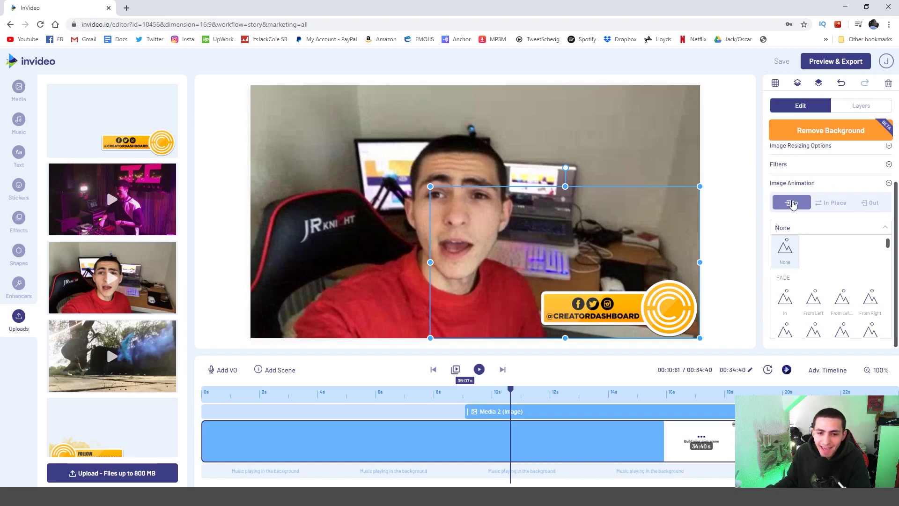
scroll(815, 262, "down", 3)
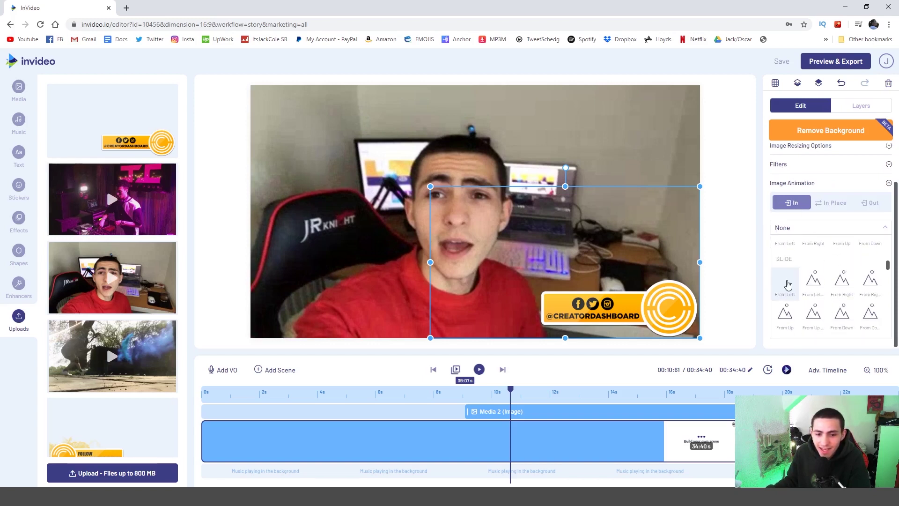
left_click(848, 283)
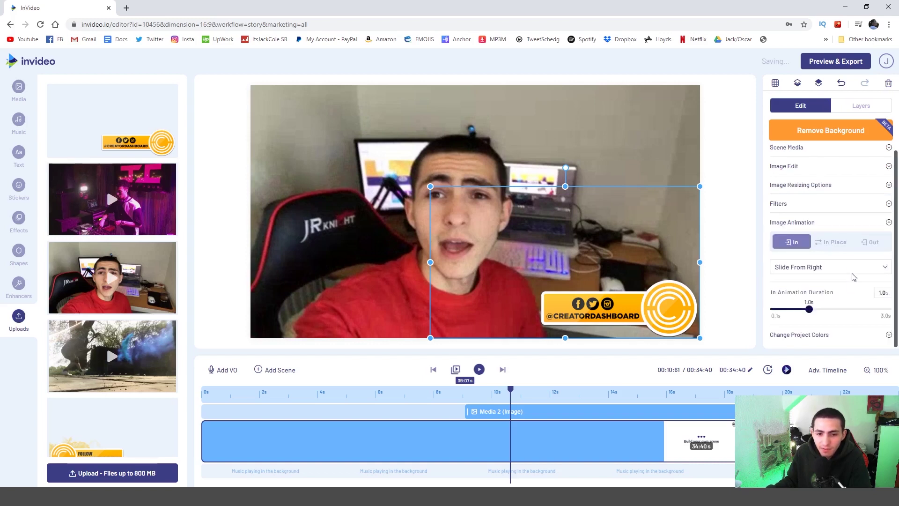
left_click(836, 238)
left_click(828, 275)
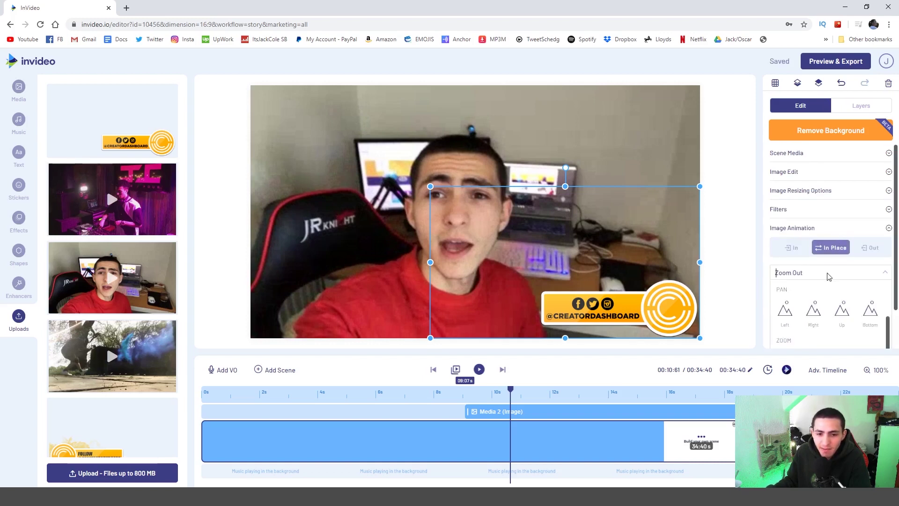
left_click(785, 310)
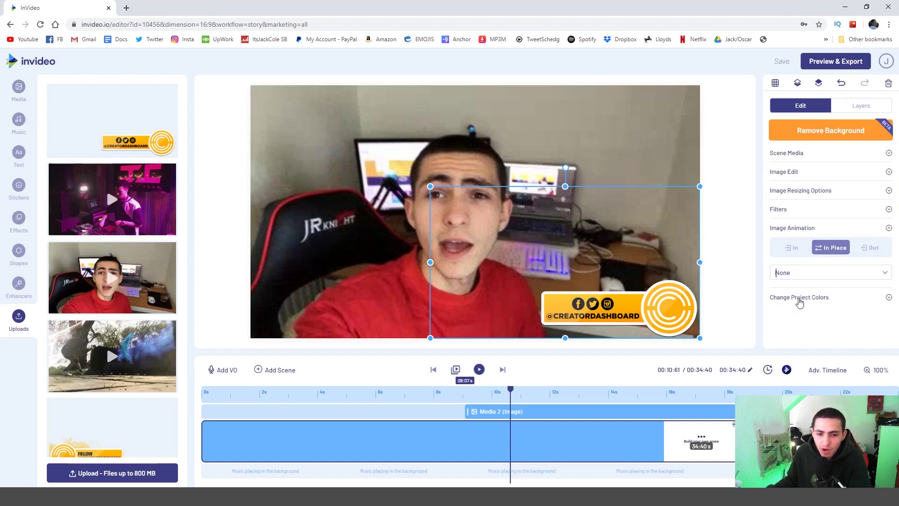
- Set the logo's Out animation to Slide To Right, then deselect it
left_click(865, 248)
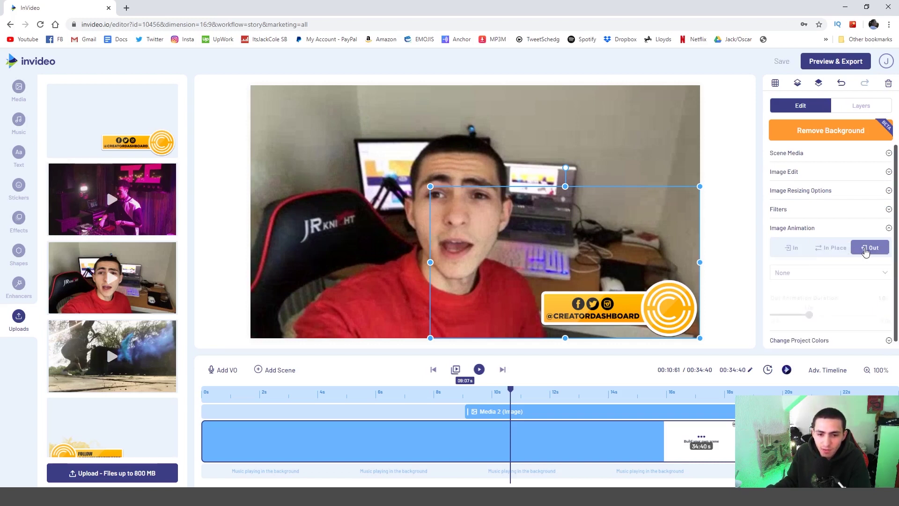
left_click(820, 274)
scroll(807, 308, "down", 1)
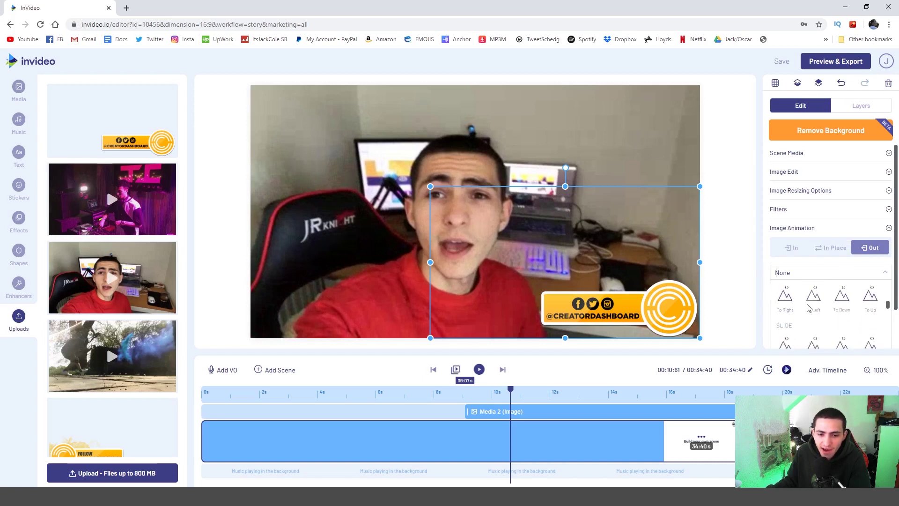
scroll(793, 316, "up", 2)
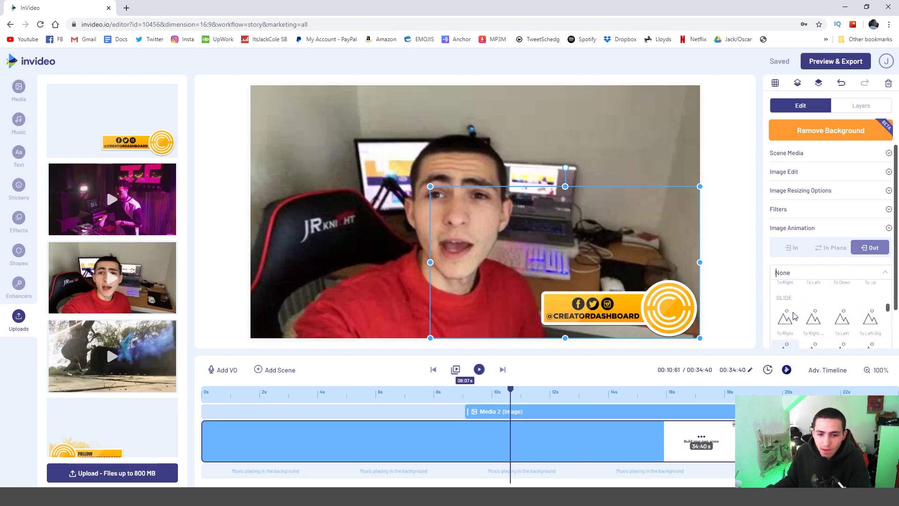
left_click(792, 330)
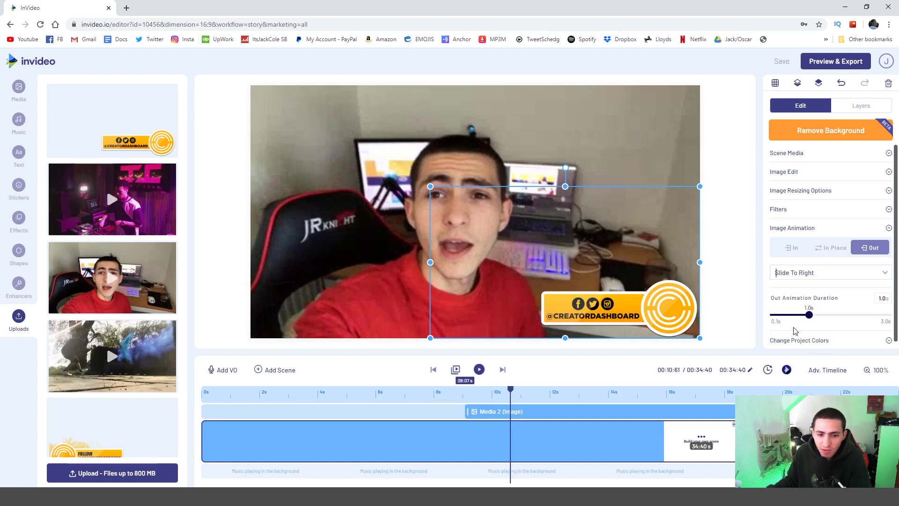
left_click(724, 282)
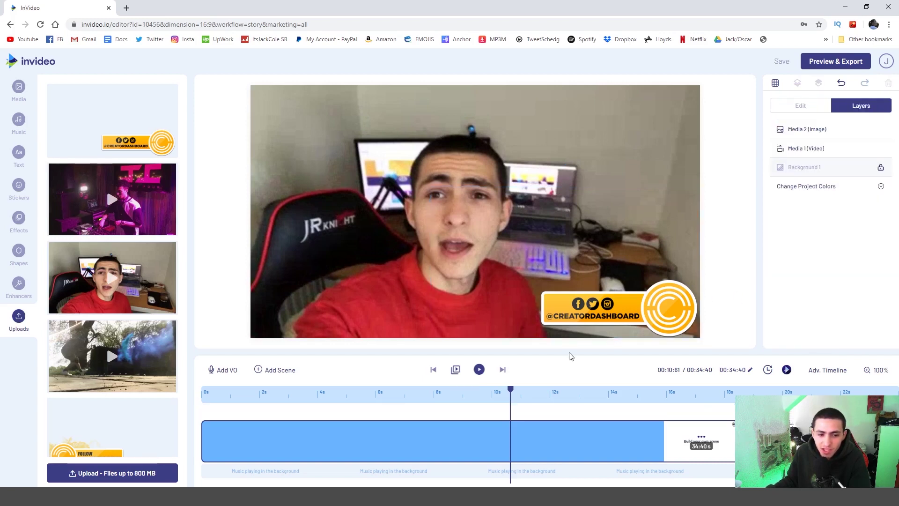
left_click(480, 370)
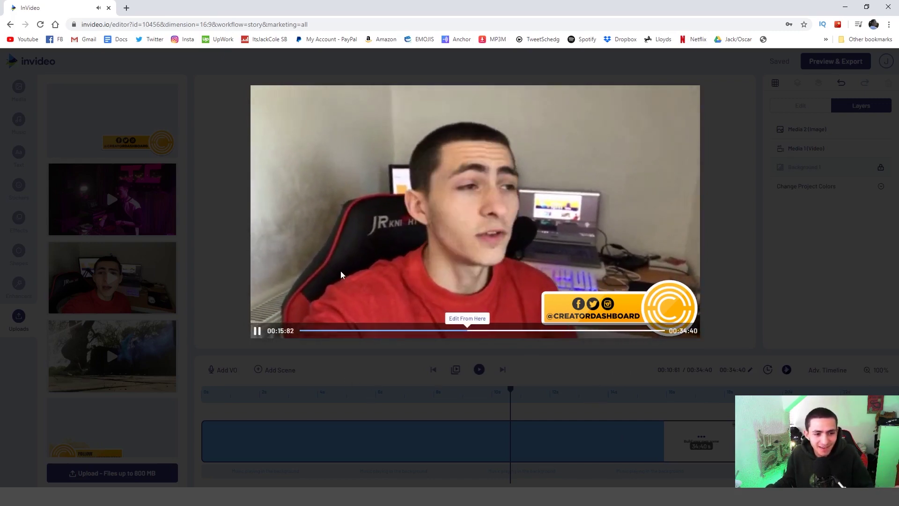
left_click(257, 331)
left_click(624, 301)
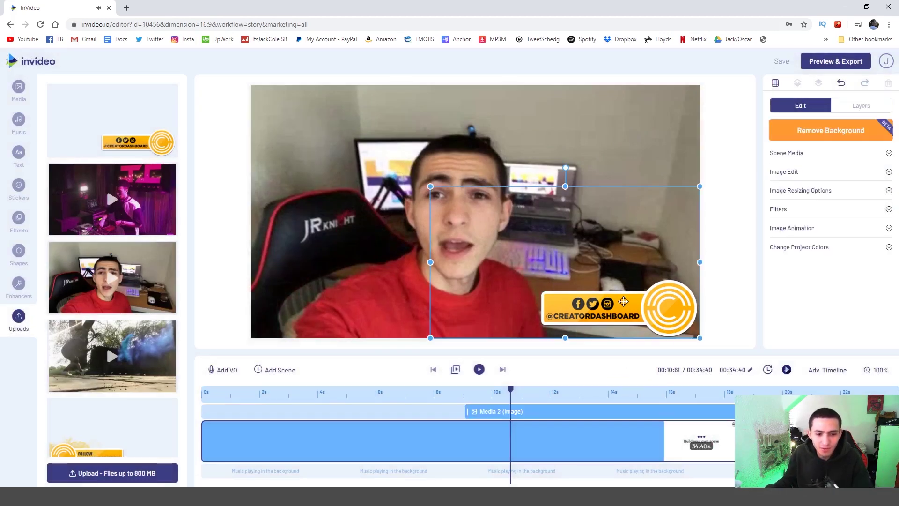
left_click(589, 396)
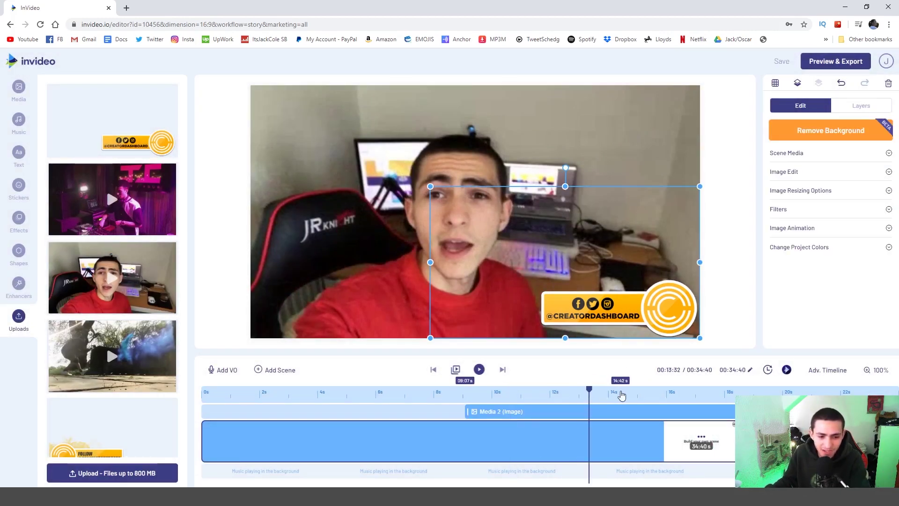
left_click(638, 395)
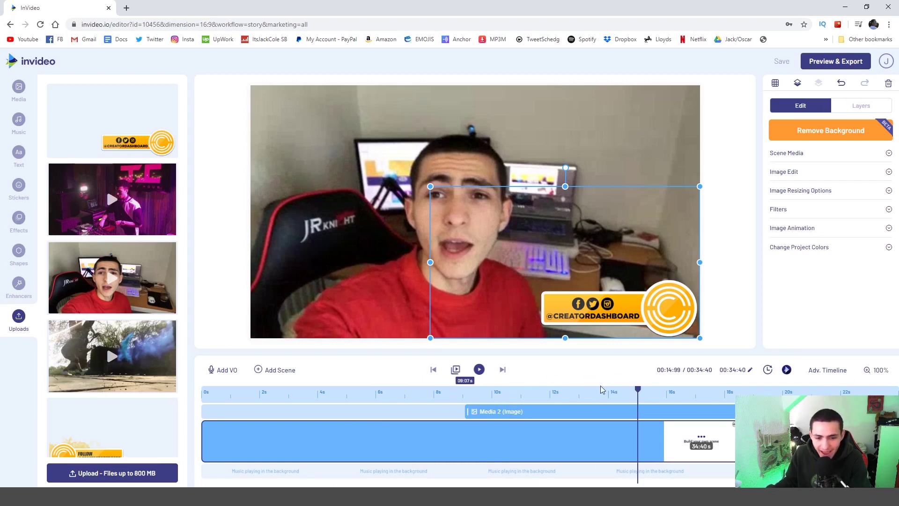
left_click(482, 371)
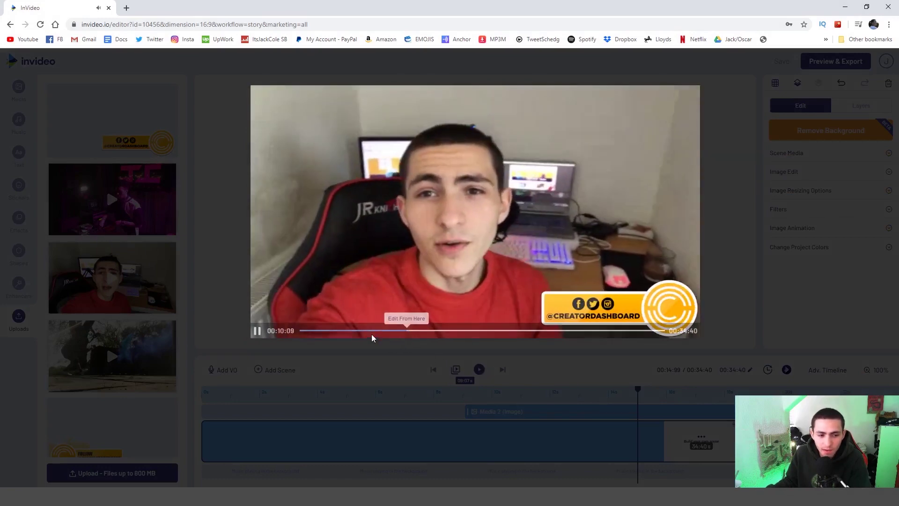
left_click(371, 331)
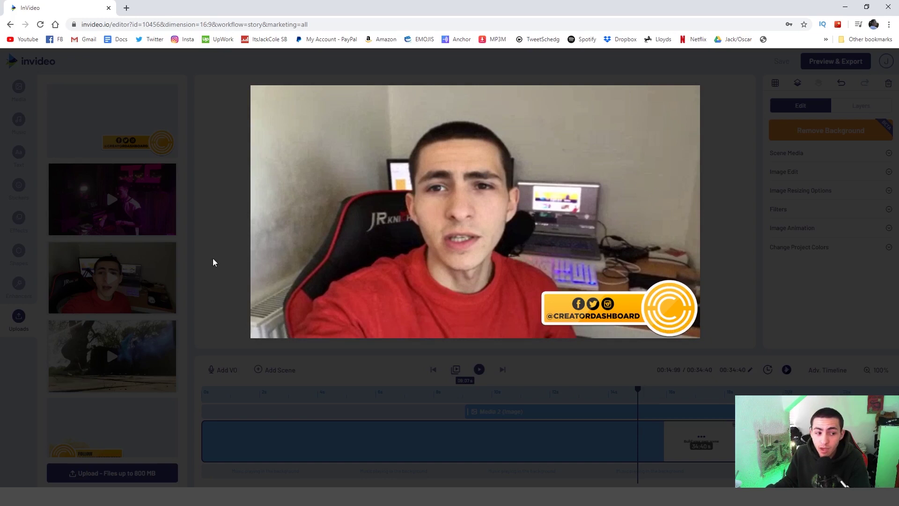
left_click(257, 331)
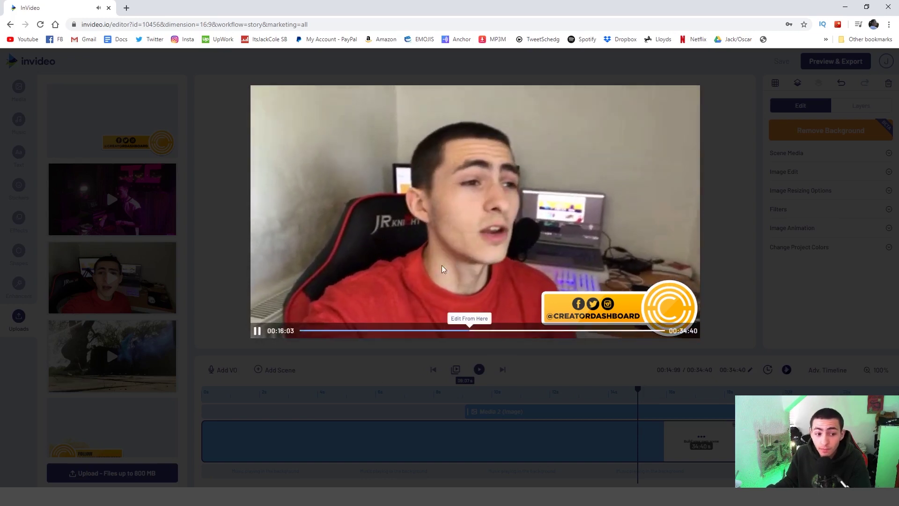
left_click(257, 331)
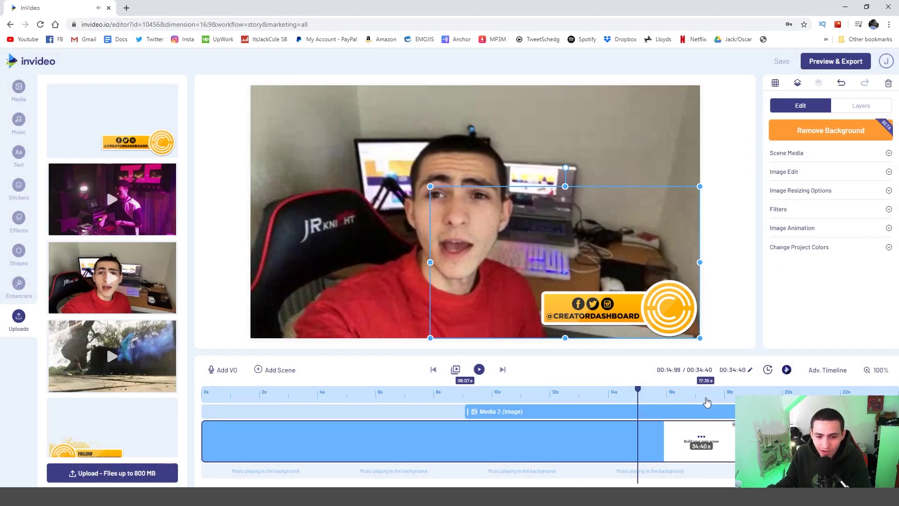
- Add the purple DJ clip as a layer and move it to start at about 17.96 s
left_click_drag(87, 180, 400, 188)
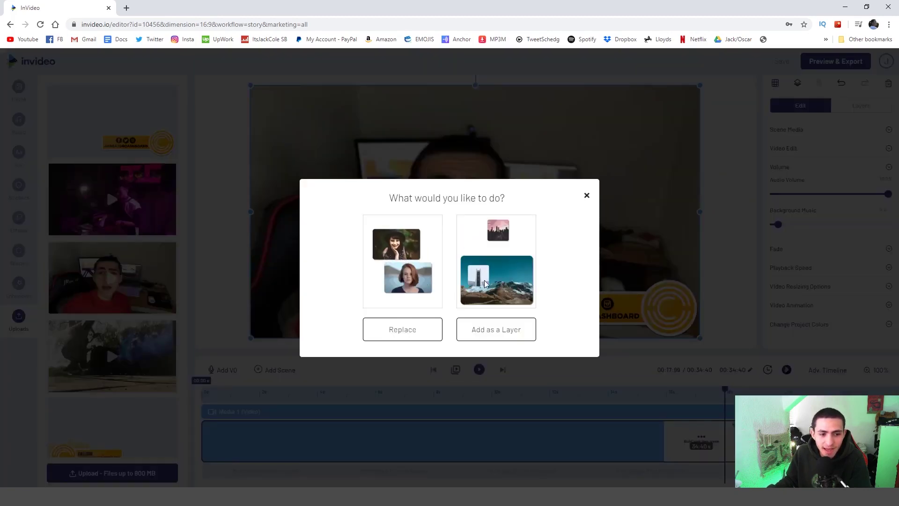
left_click(516, 329)
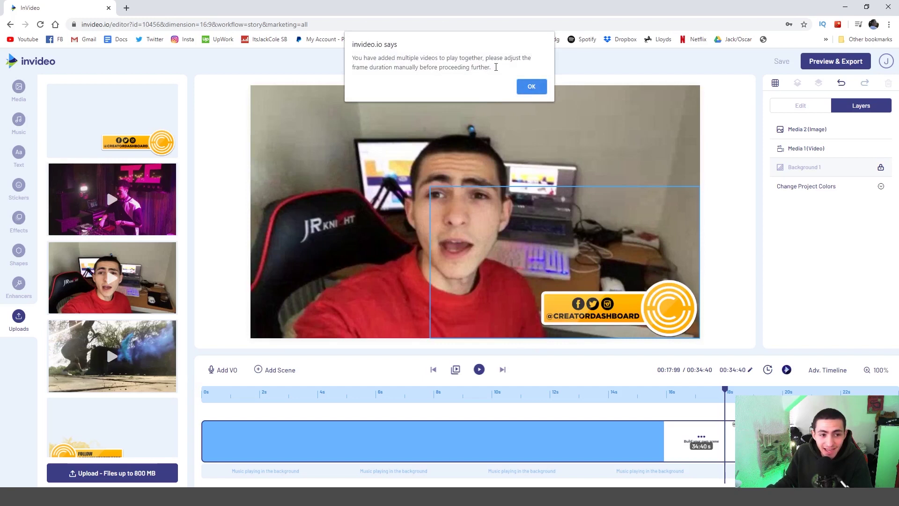
left_click(530, 86)
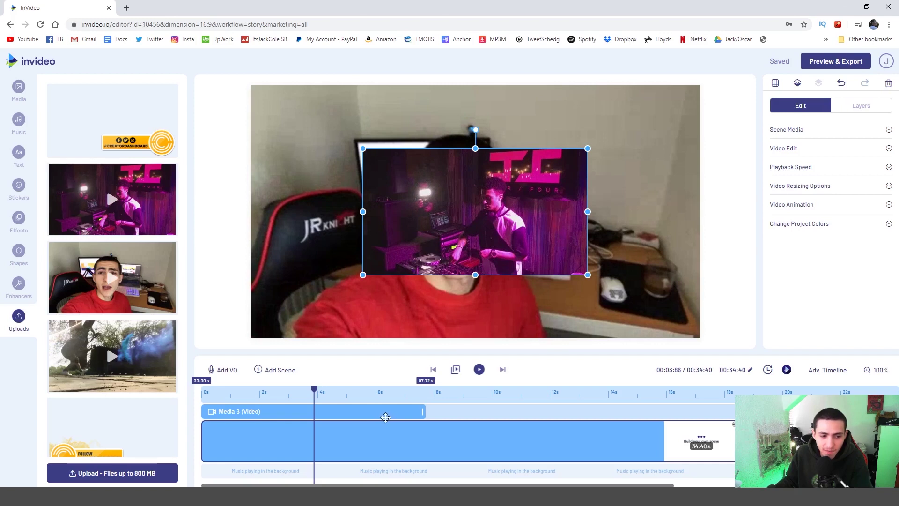
left_click_drag(371, 415, 697, 409)
left_click_drag(600, 417, 731, 400)
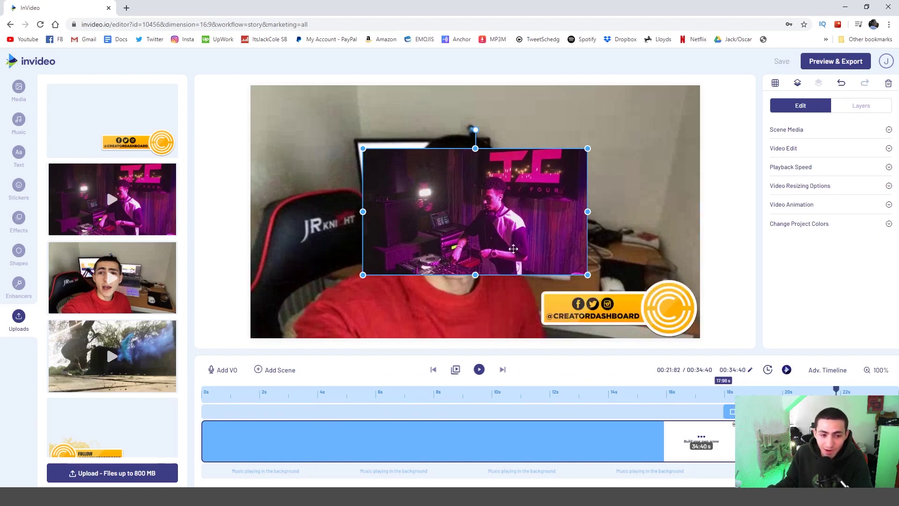
- Stretch the DJ overlay's corners until it fills the whole frame
left_click_drag(586, 147, 708, 93)
left_click(393, 294)
left_click(372, 262)
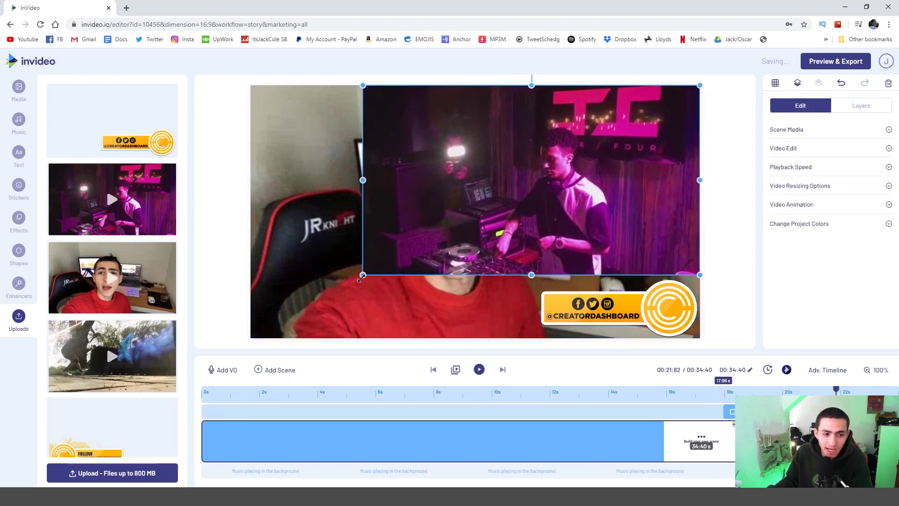
left_click_drag(363, 275, 250, 337)
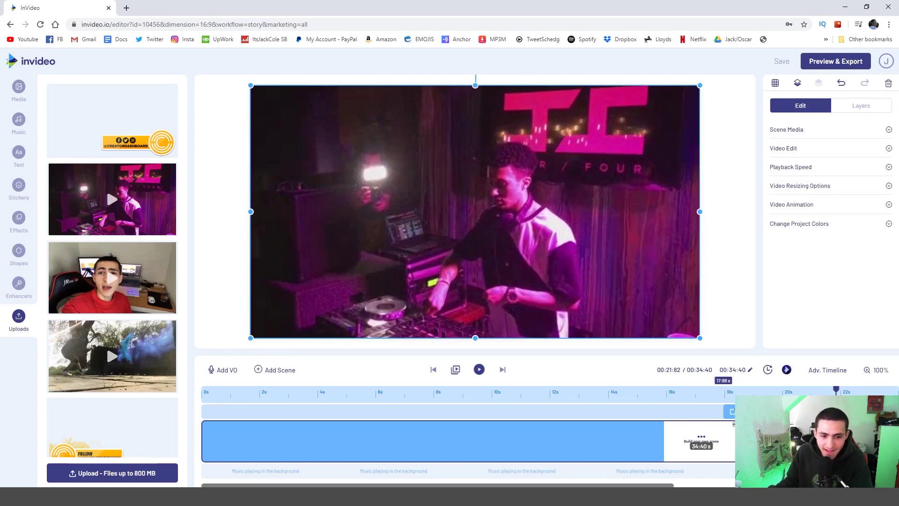
- Give the DJ cutaway clip a Fade In entrance animation
left_click(738, 393)
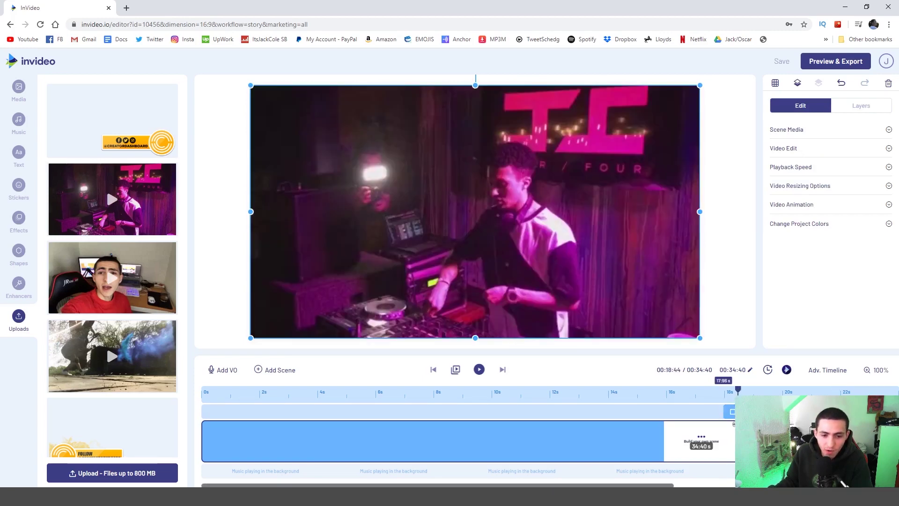
left_click(810, 204)
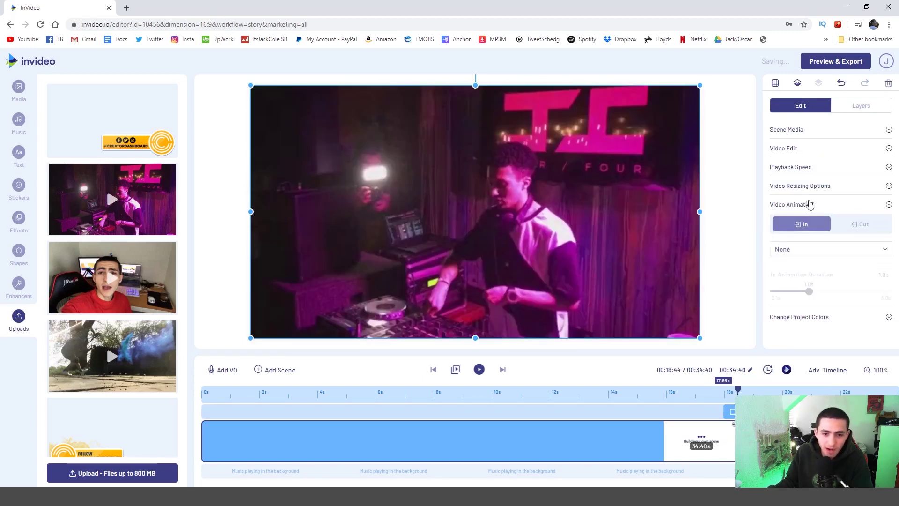
left_click(802, 251)
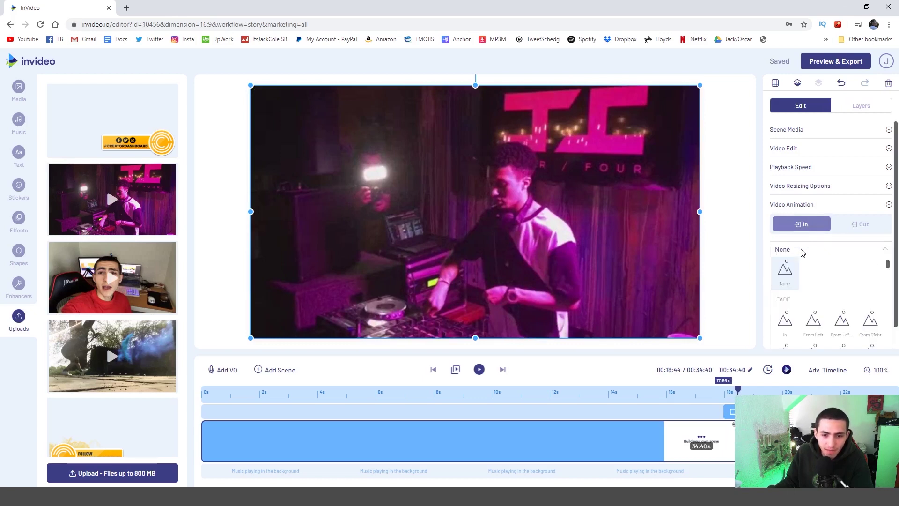
left_click(786, 318)
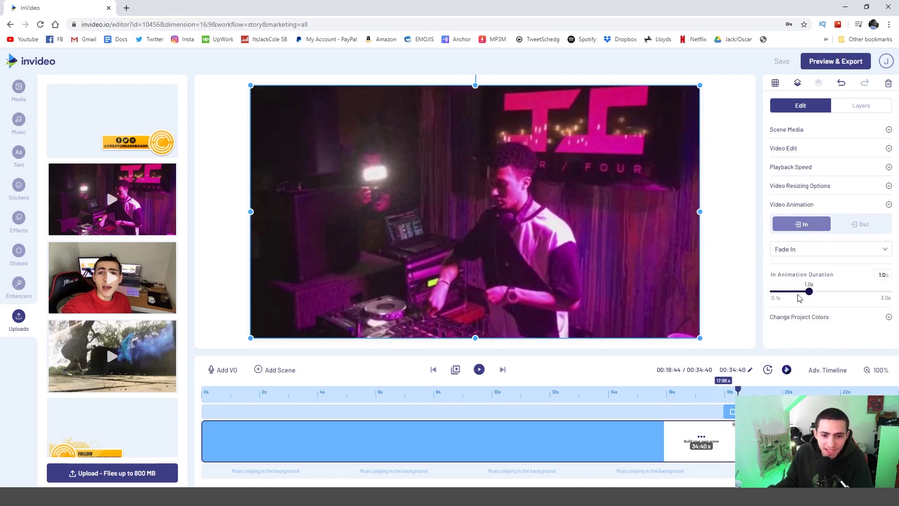
- Set the DJ clip's exit animation to Fade Out (1.0s)
left_click(849, 225)
left_click(801, 251)
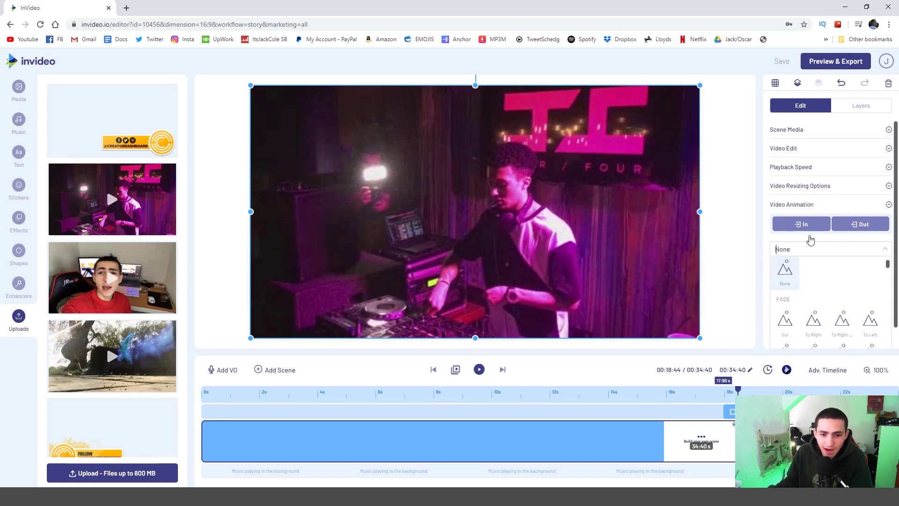
left_click(786, 321)
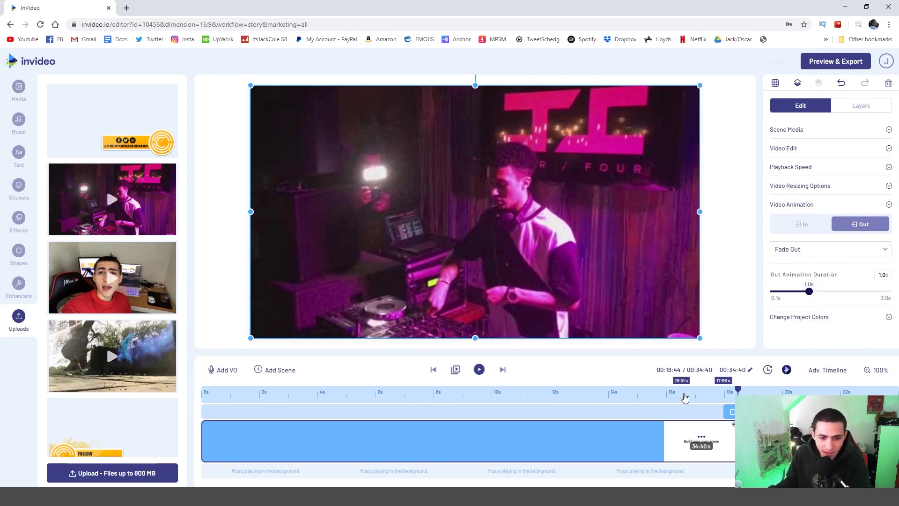
left_click(715, 397)
left_click(734, 398)
left_click(717, 398)
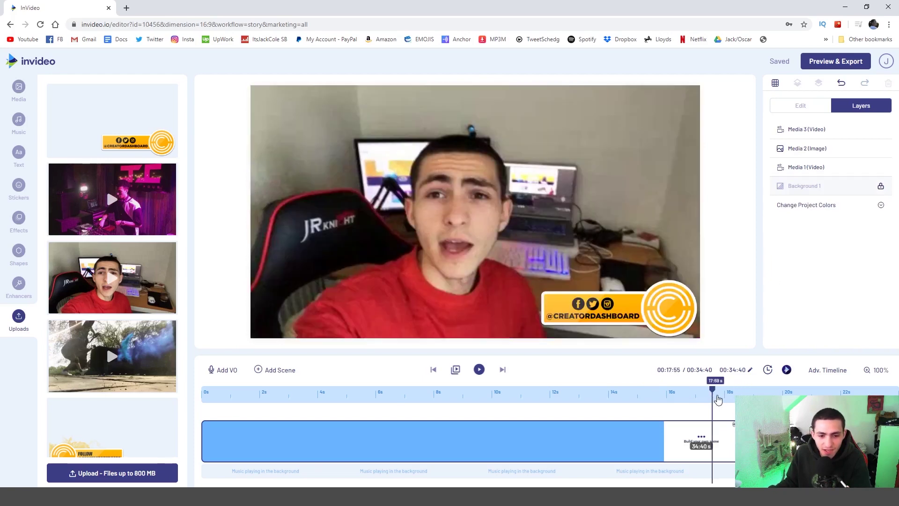
- Select the Media 2 logo image layer and zoom the timeline to fit
left_click(729, 398)
left_click(704, 398)
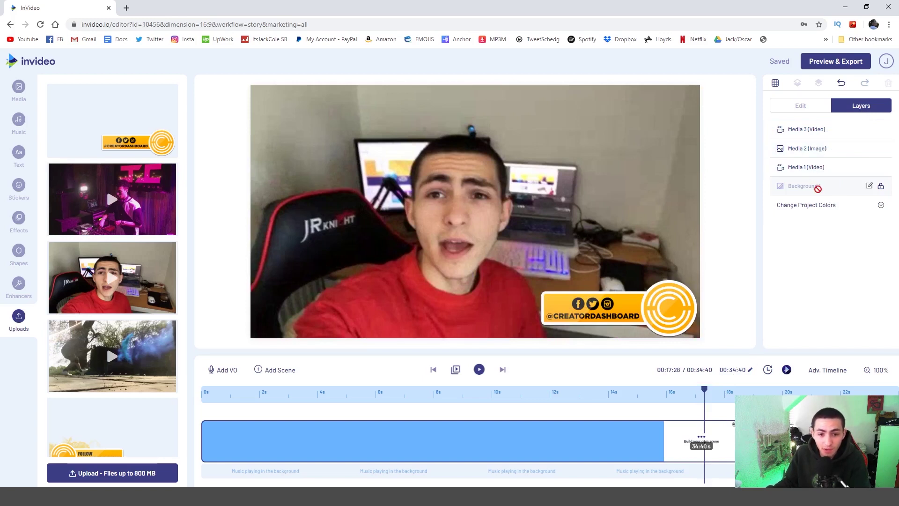
left_click(814, 168)
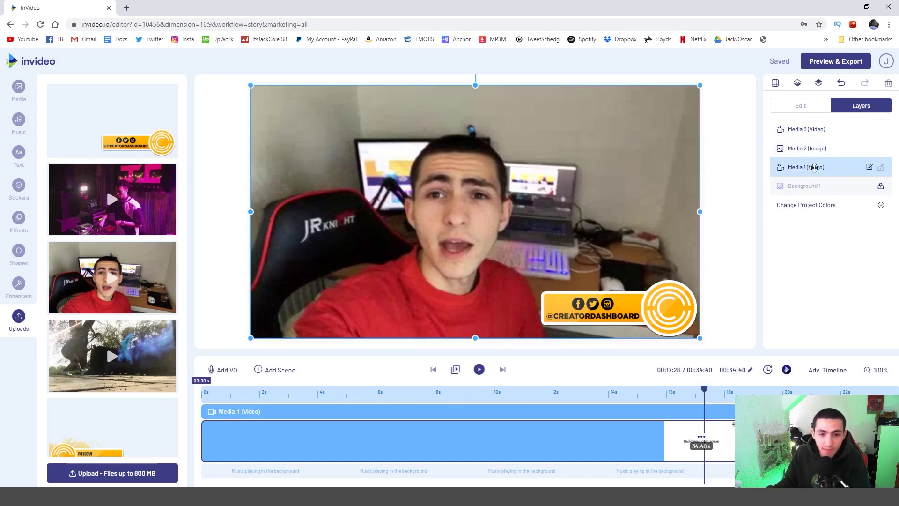
left_click(814, 148)
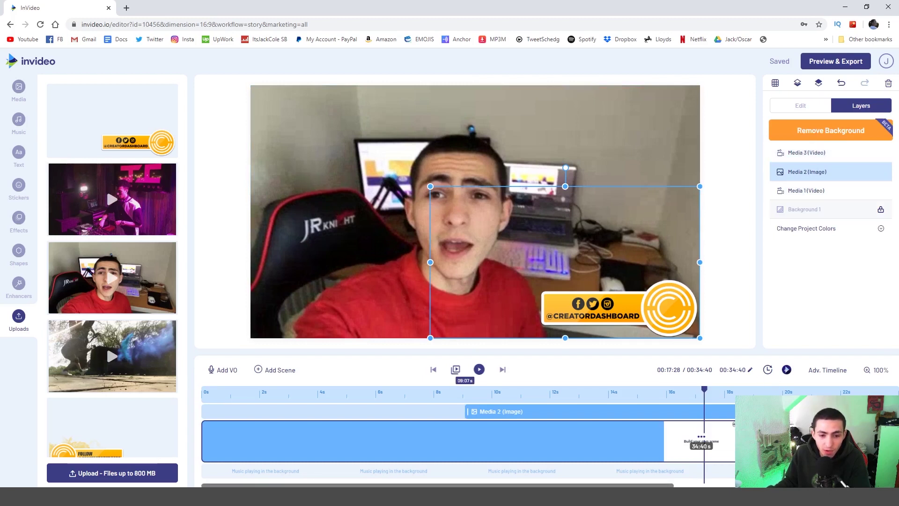
left_click(873, 377)
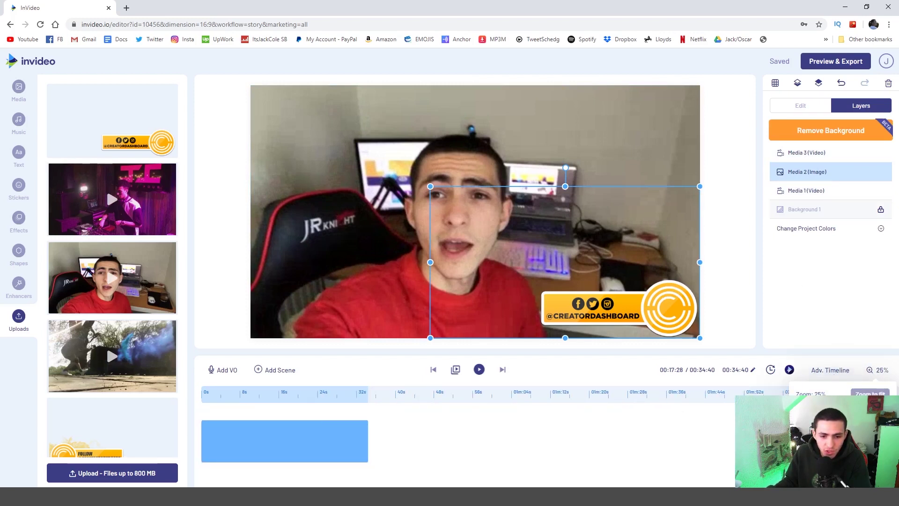
left_click(869, 394)
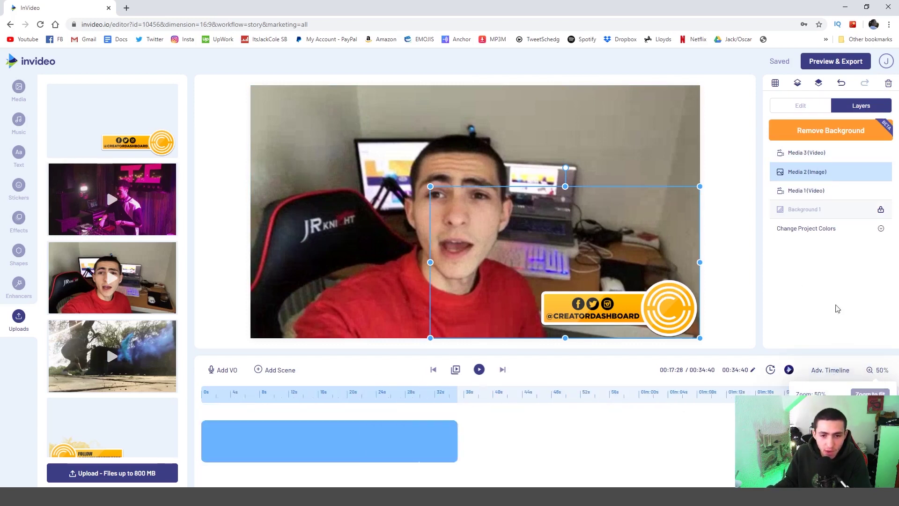
- Trim the CREATORDASHBOARD logo clip so it ends at about 17 seconds
left_click(824, 153)
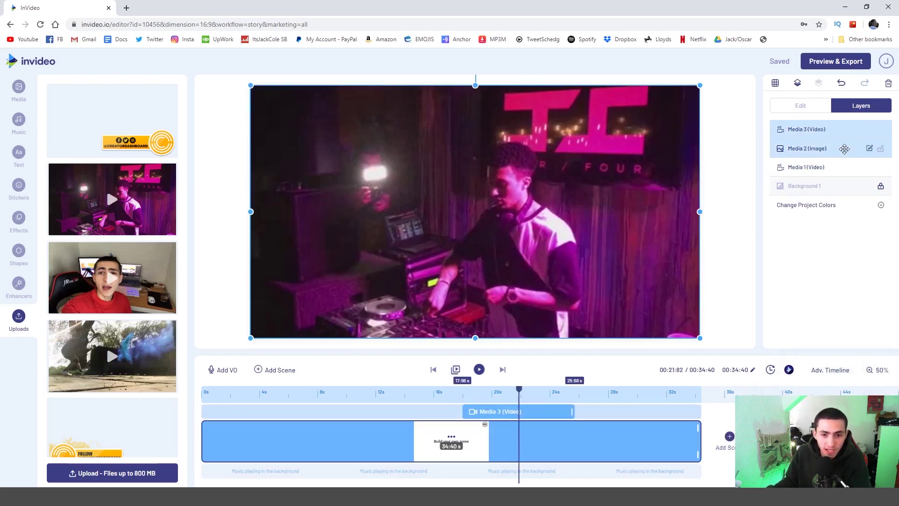
left_click(823, 149)
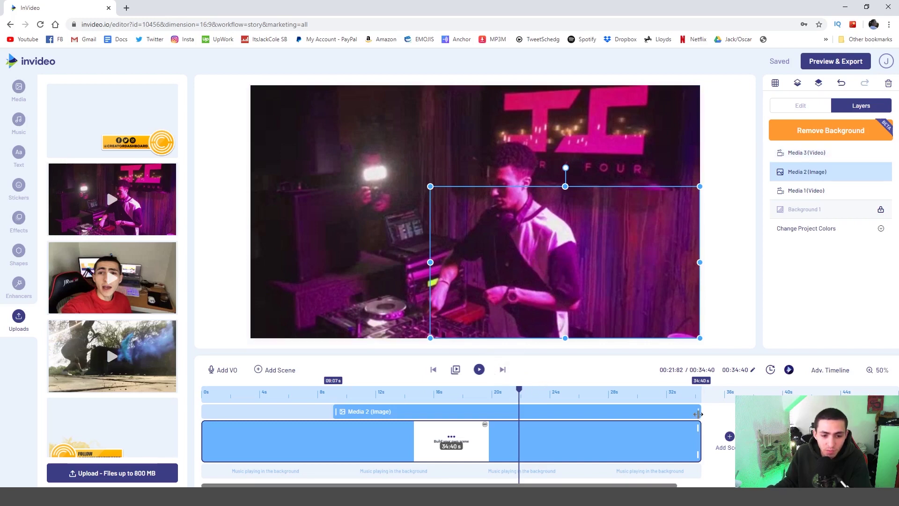
left_click_drag(698, 411, 439, 415)
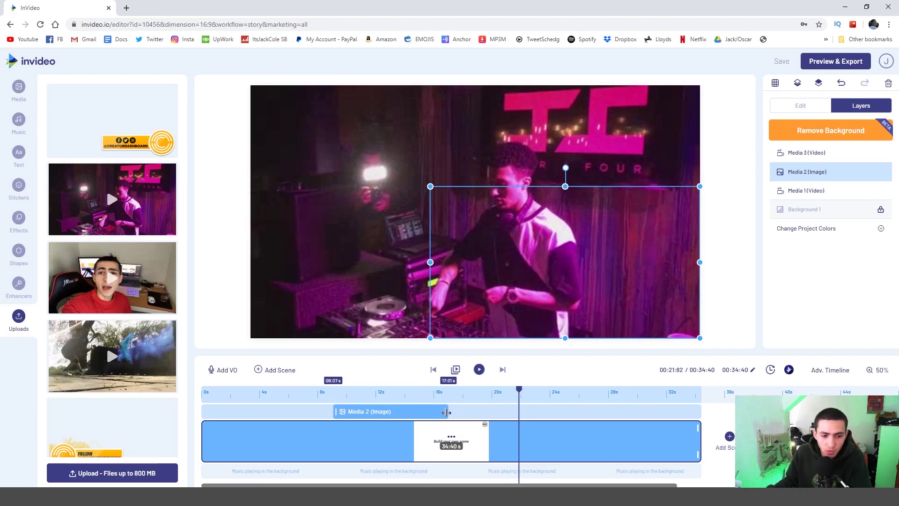
left_click(447, 411)
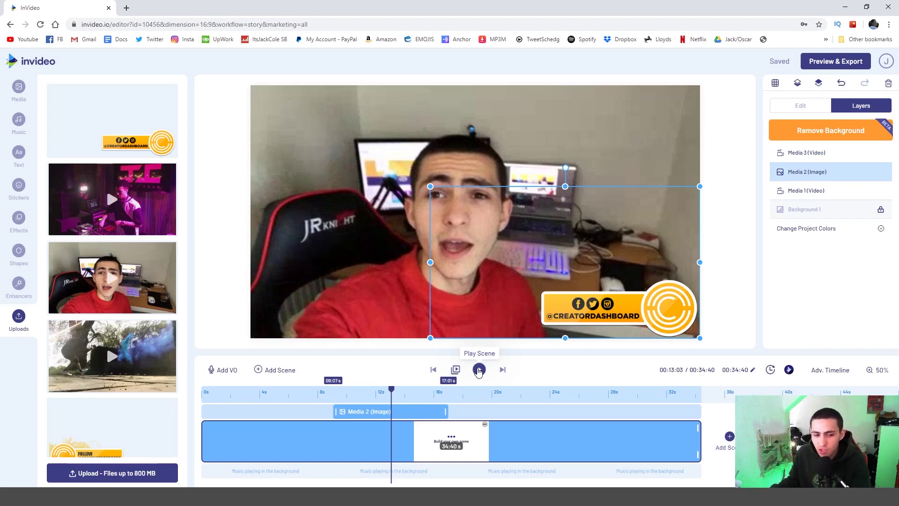
left_click(478, 370)
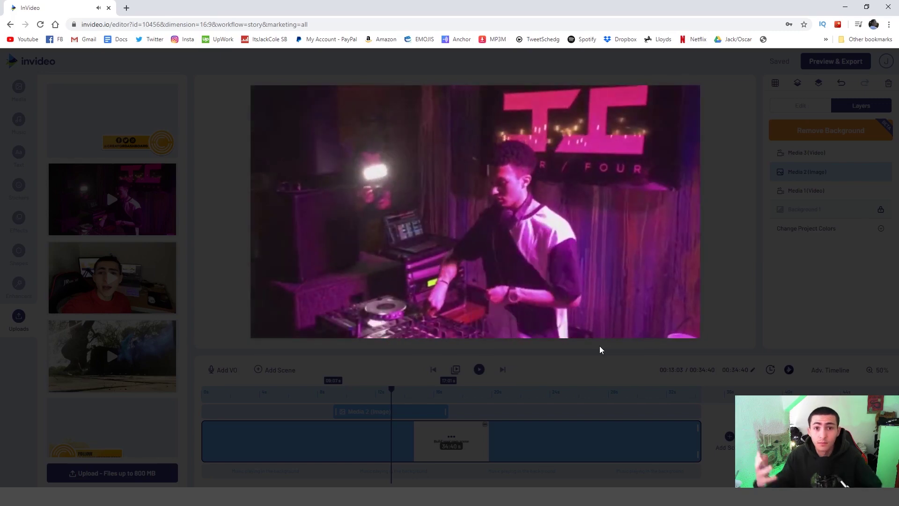
mouse_move(583, 212)
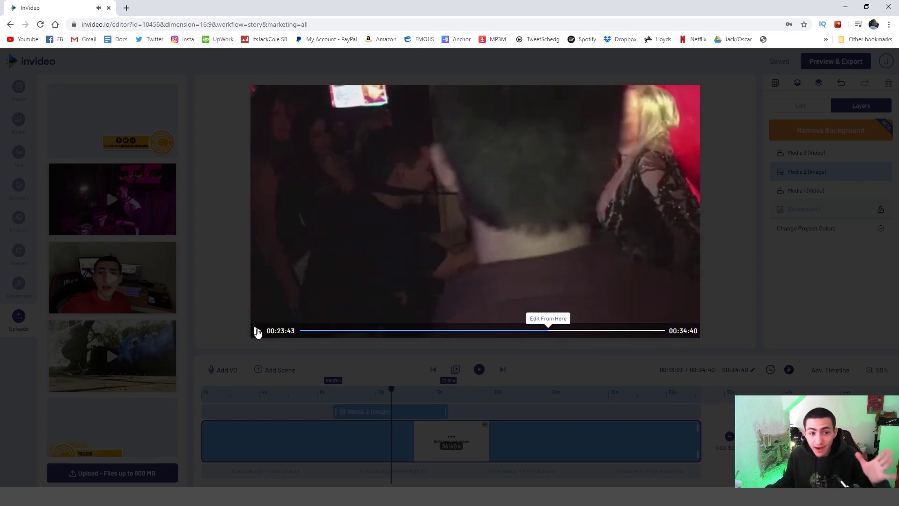
left_click(257, 331)
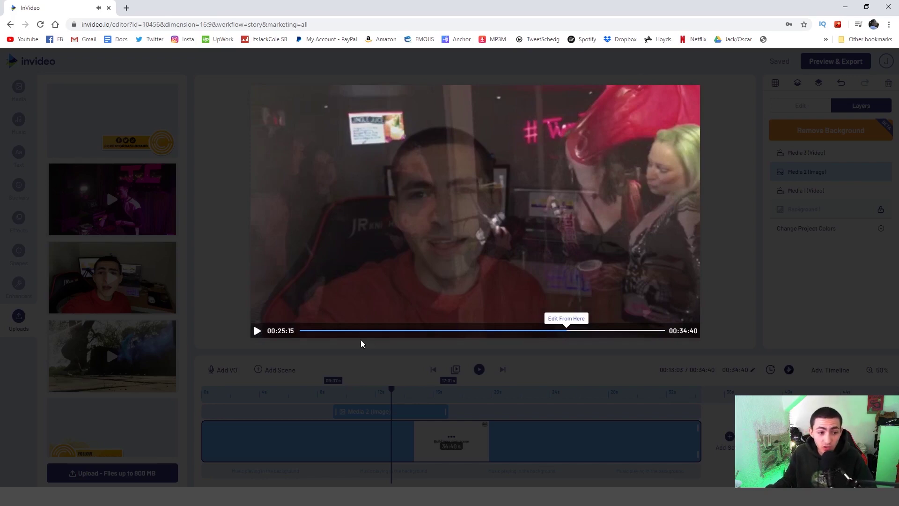
left_click(344, 367)
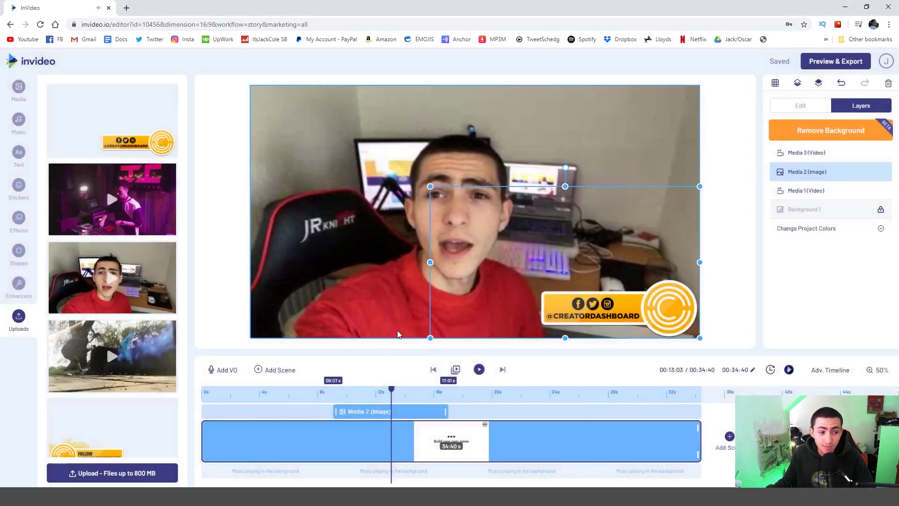
- Add the blue-smoke jump clip from Uploads as a new layer, placed around 22.9–29.7s
left_click_drag(395, 396, 524, 395)
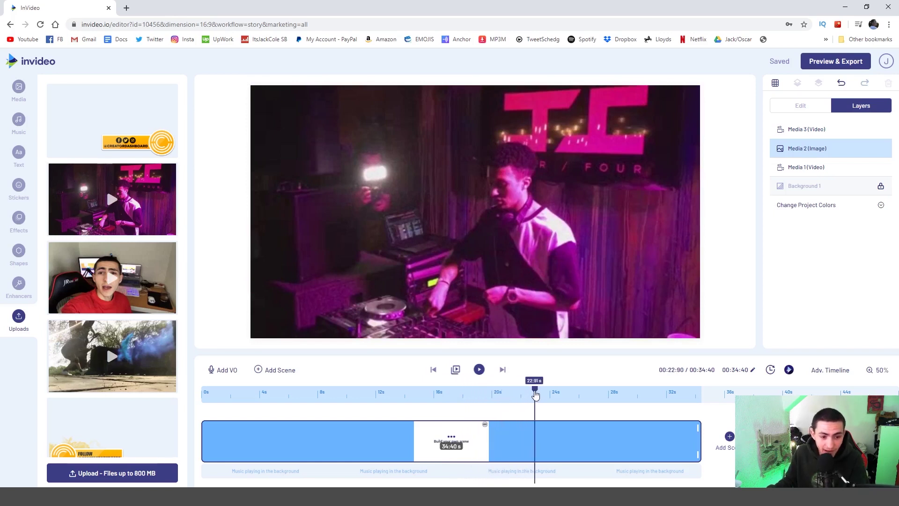
left_click_drag(124, 341, 462, 235)
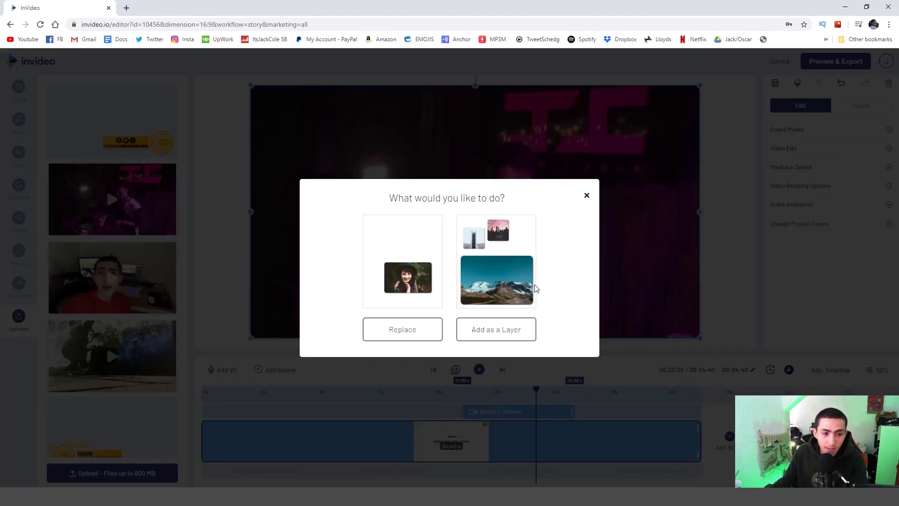
left_click(518, 330)
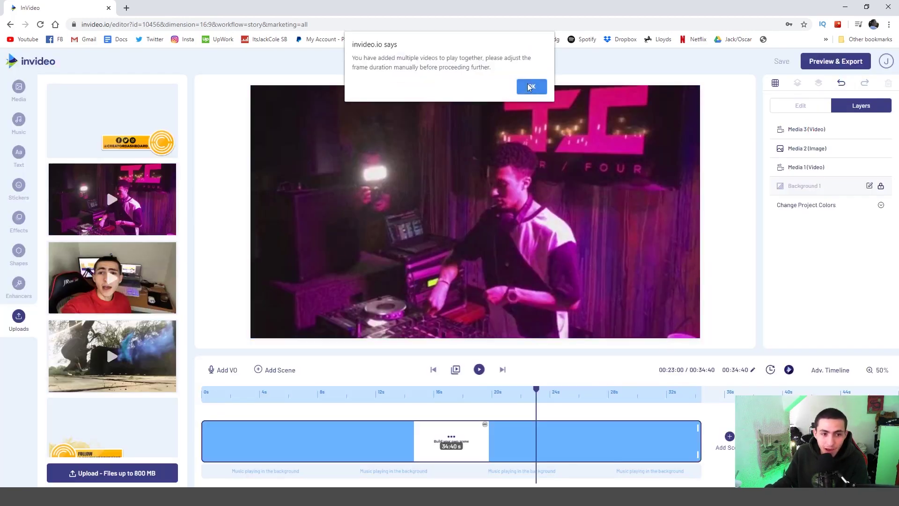
left_click(529, 87)
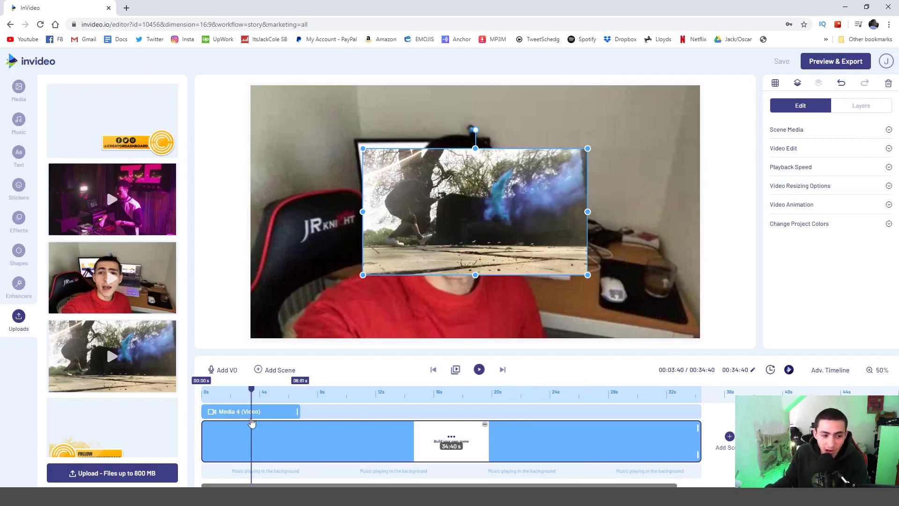
left_click_drag(254, 412, 584, 412)
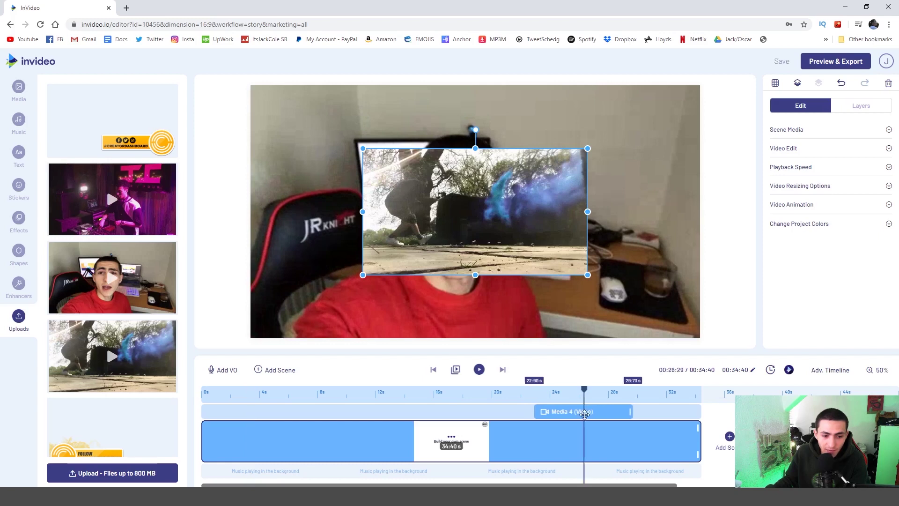
- Enlarge the blue-smoke clip so it fills the whole frame
left_click(535, 396)
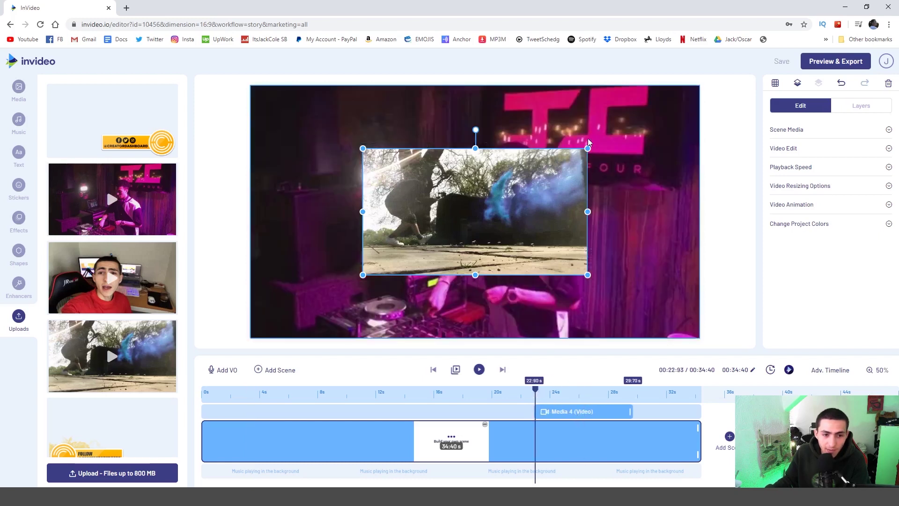
left_click_drag(587, 148, 709, 92)
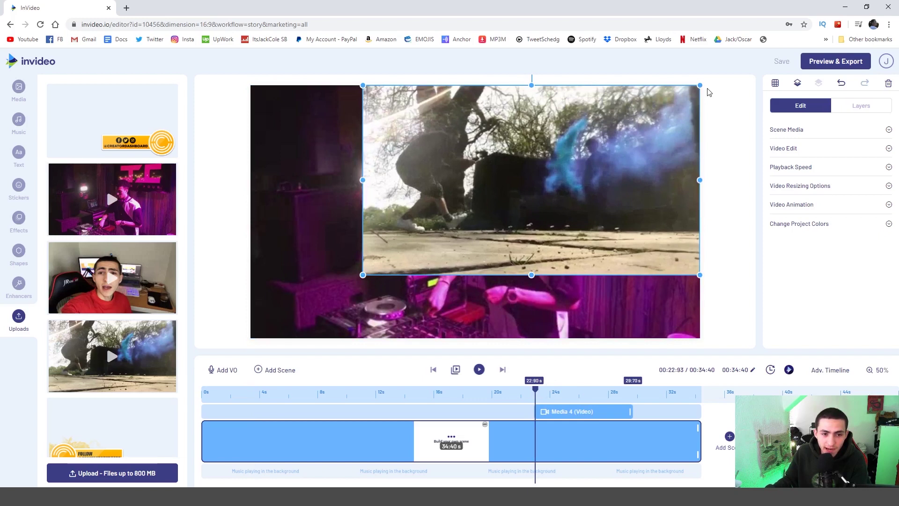
left_click_drag(363, 275, 248, 337)
- Give the smoke clip 1.0-second Fade In and Fade Out animations
left_click(789, 210)
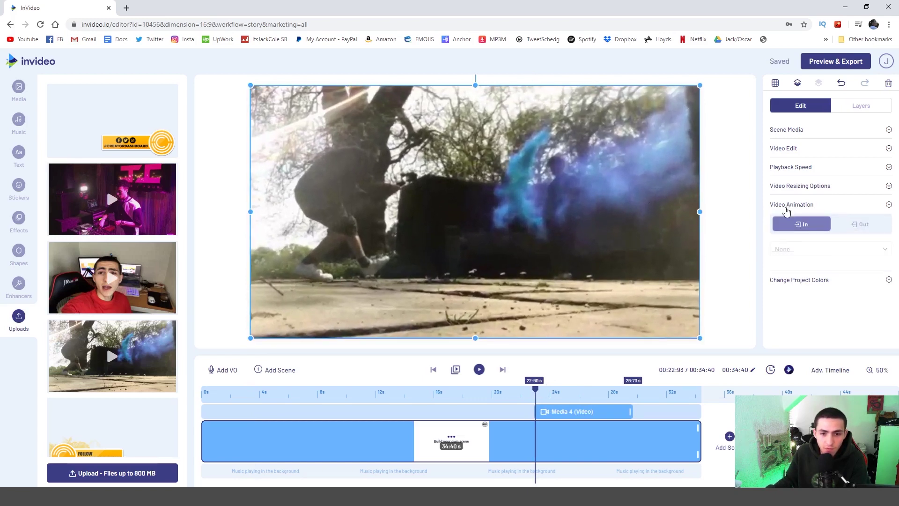
left_click(811, 249)
left_click(791, 299)
left_click(858, 225)
left_click(810, 252)
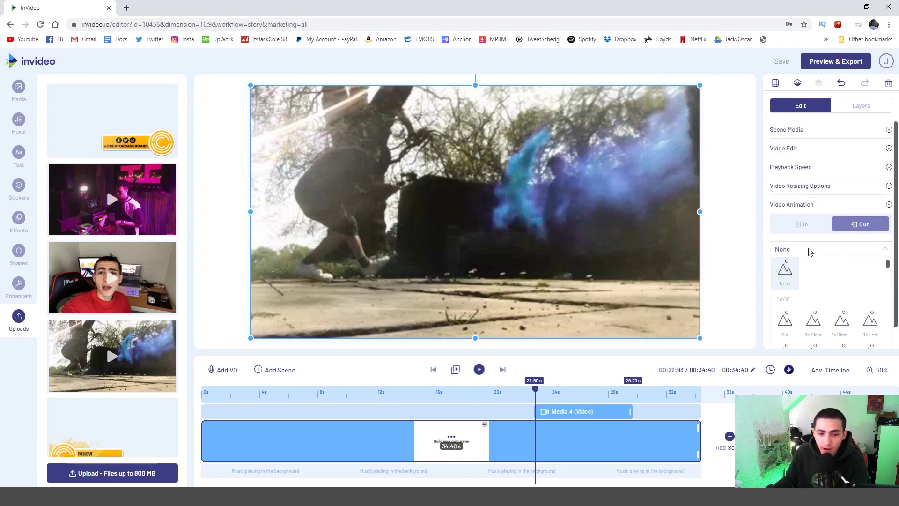
left_click(791, 321)
left_click(585, 394)
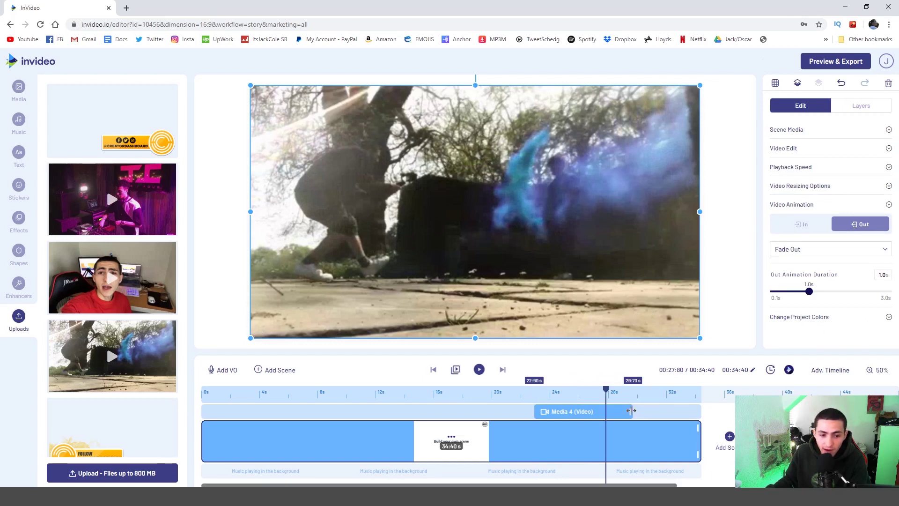
- Shift the Media 4 smoke clip left so it runs from about 22.1 to 28.9 seconds
left_click_drag(631, 411, 627, 411)
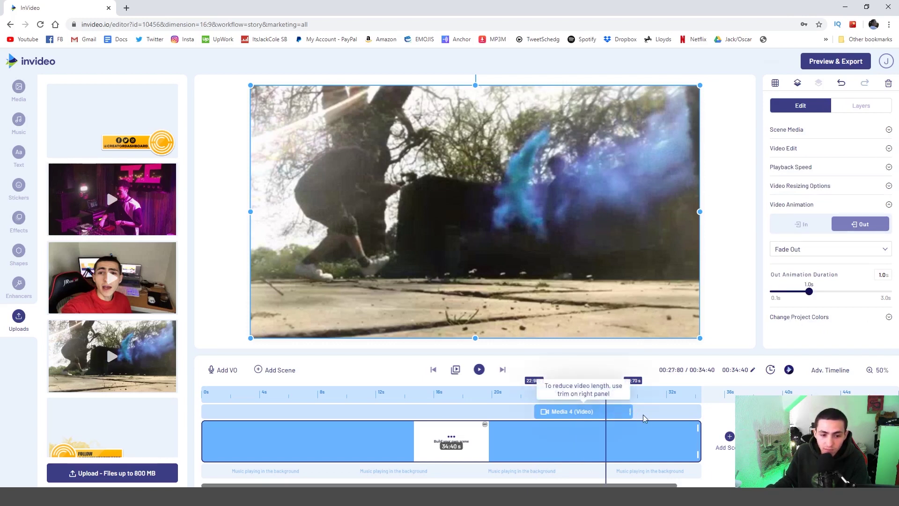
left_click(627, 410)
mouse_move(630, 410)
left_mouse_down()
mouse_move(655, 411)
mouse_move(623, 412)
left_mouse_up()
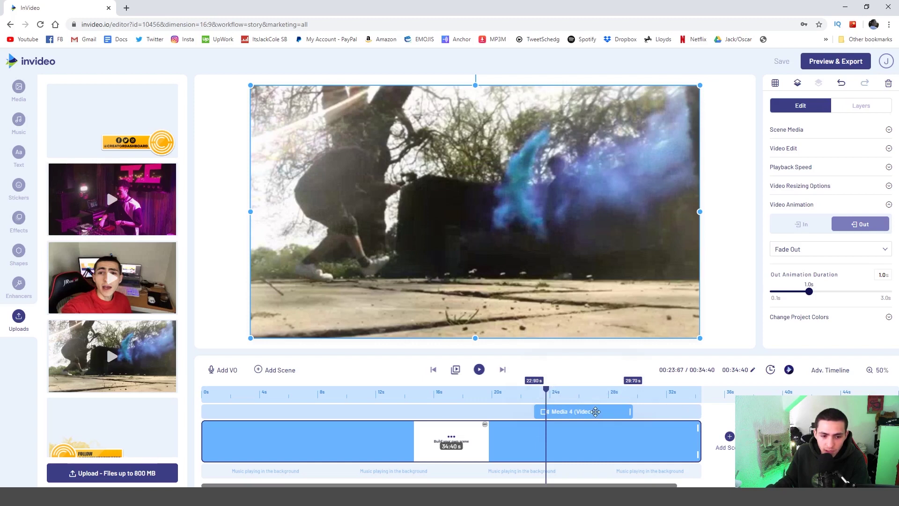
left_click_drag(603, 411, 591, 412)
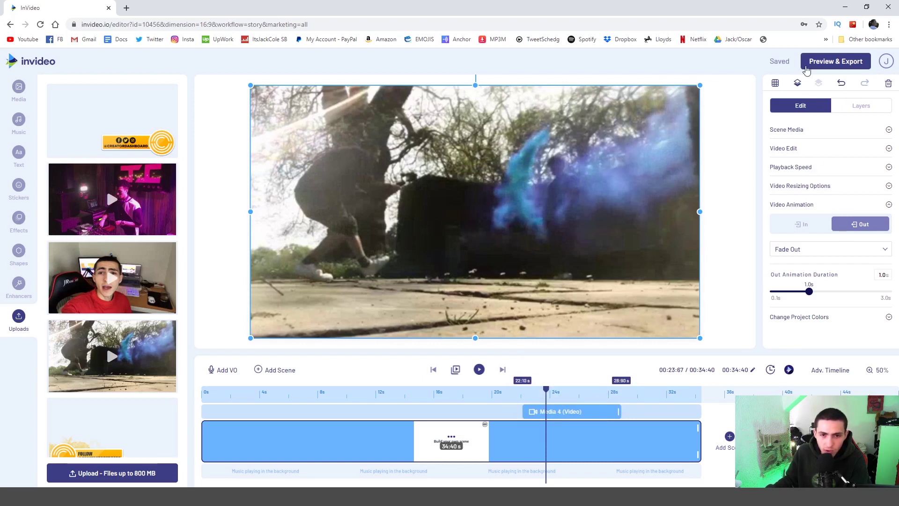
- Show the media layers list and select Media 1, 2 and 3 in turn
left_click(857, 104)
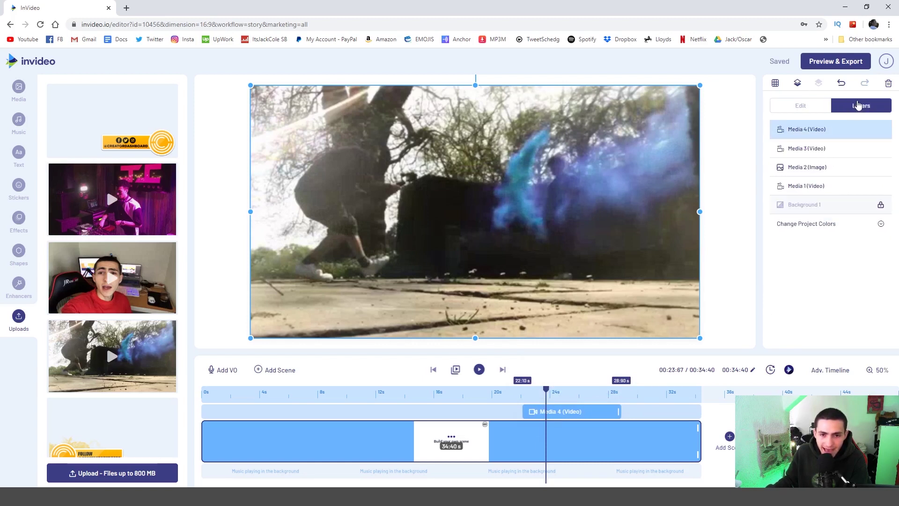
left_click(818, 186)
left_click(823, 166)
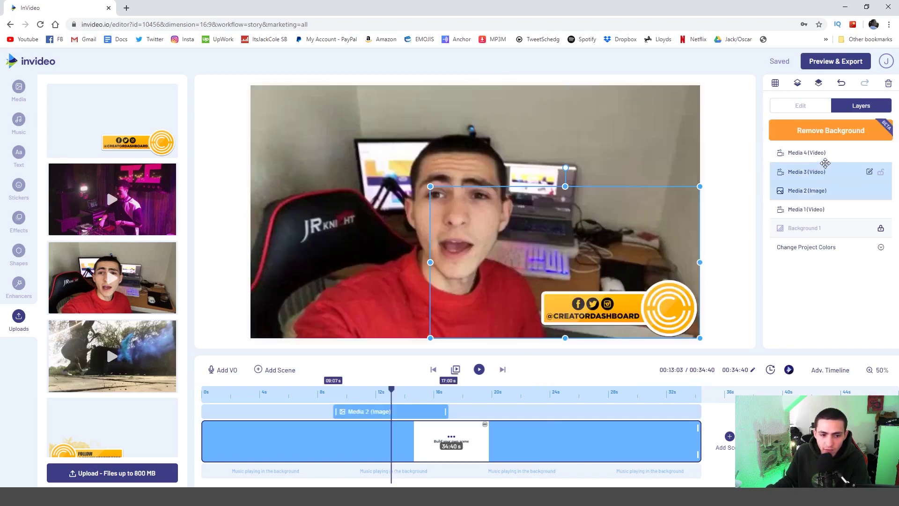
left_click(819, 168)
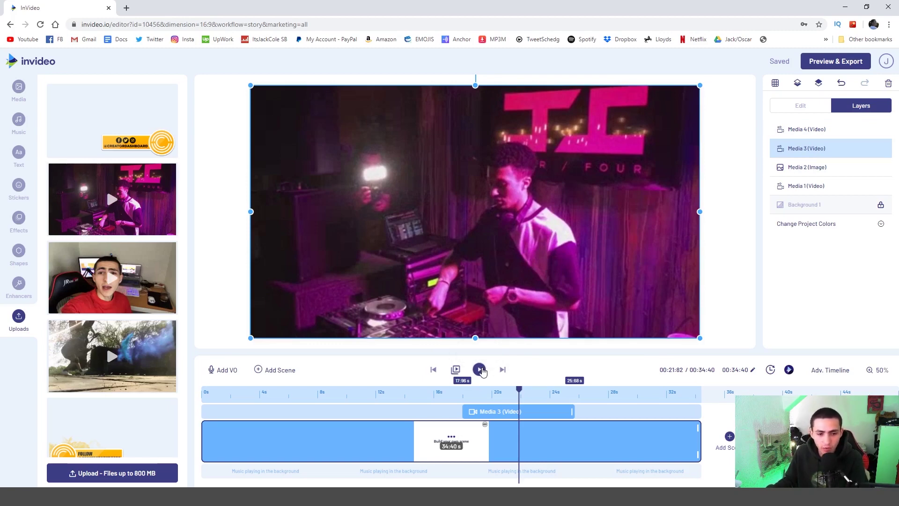
- Play the scene preview, then pause and close it
left_click(480, 370)
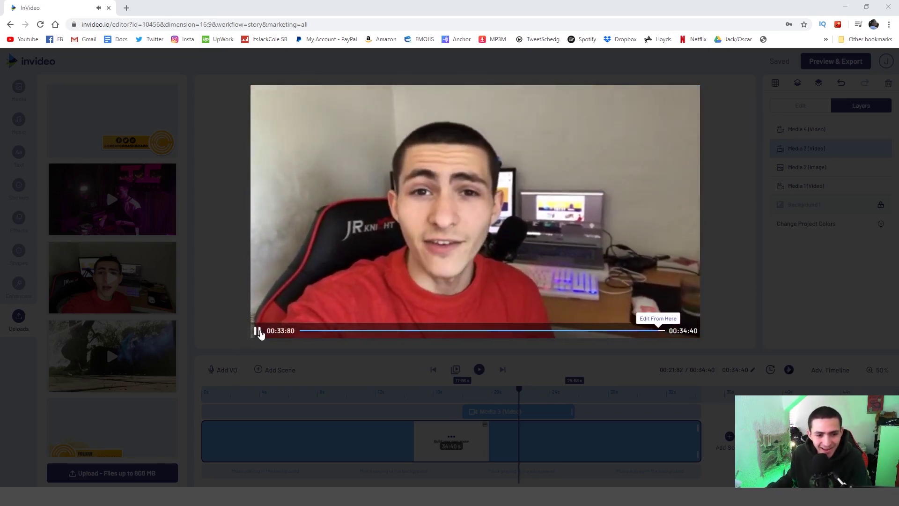
left_click(258, 332)
left_click(729, 242)
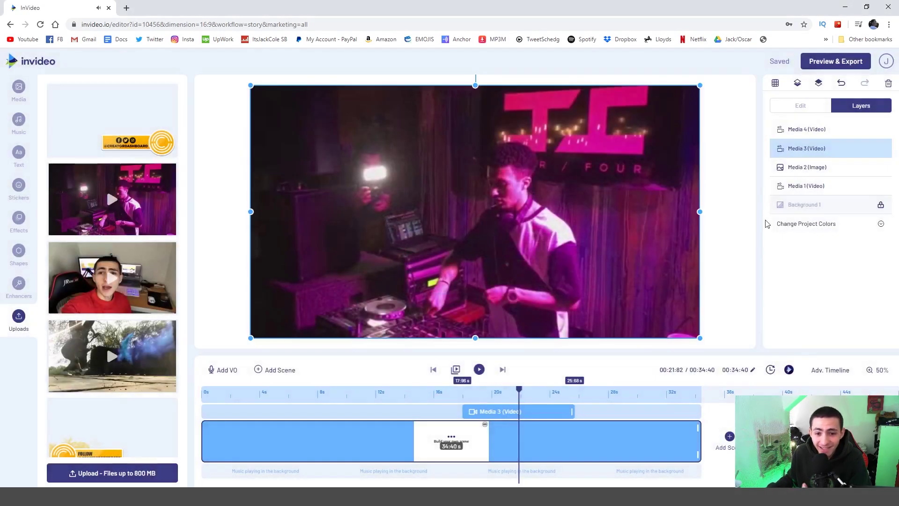
- Duplicate the Media 2 CREATORDASHBOARD logo with Ctrl+C/Ctrl+V, aligned over the original
left_click(807, 167)
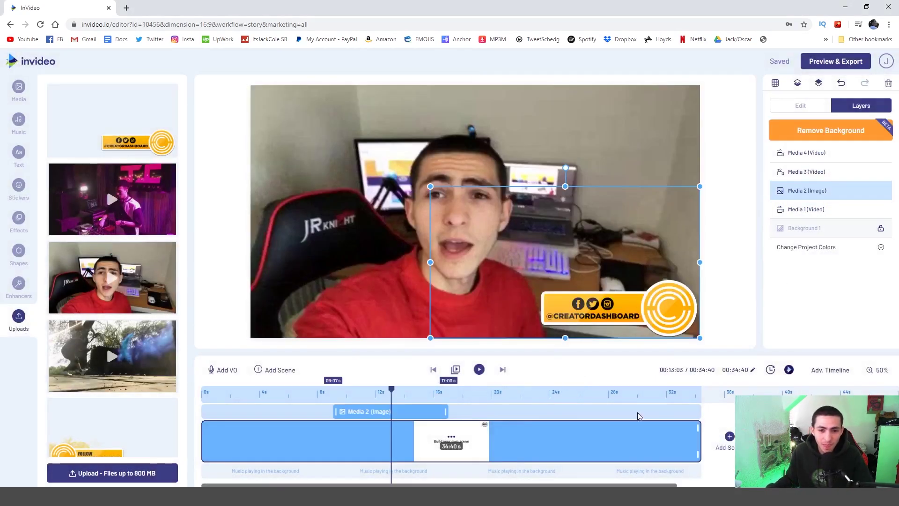
key("ctrl+c")
key("ctrl+v")
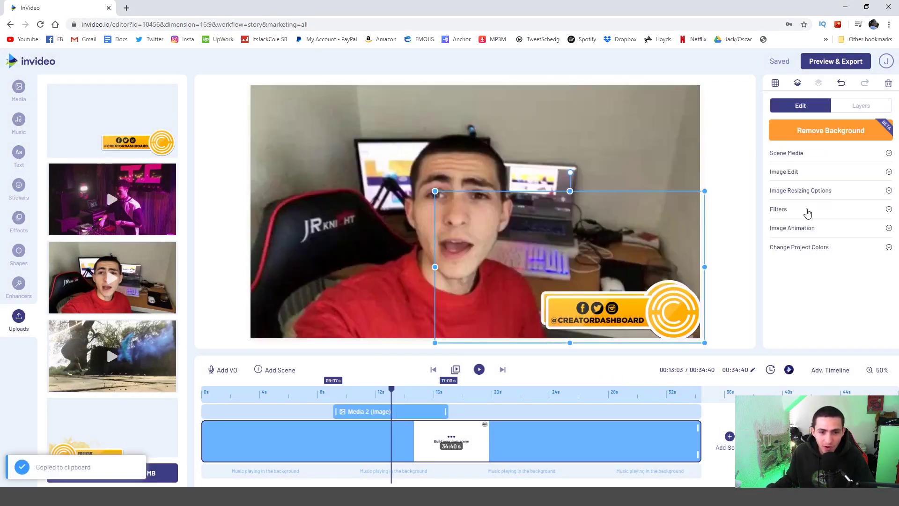
left_click_drag(654, 295, 666, 299)
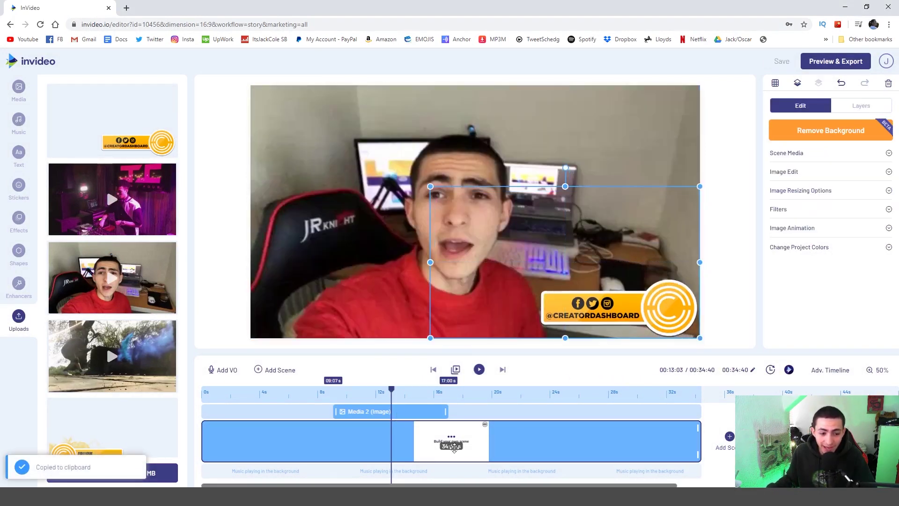
- Move the duplicate logo to the video's end, running from about 28.8 to 34.4 seconds
left_click(835, 107)
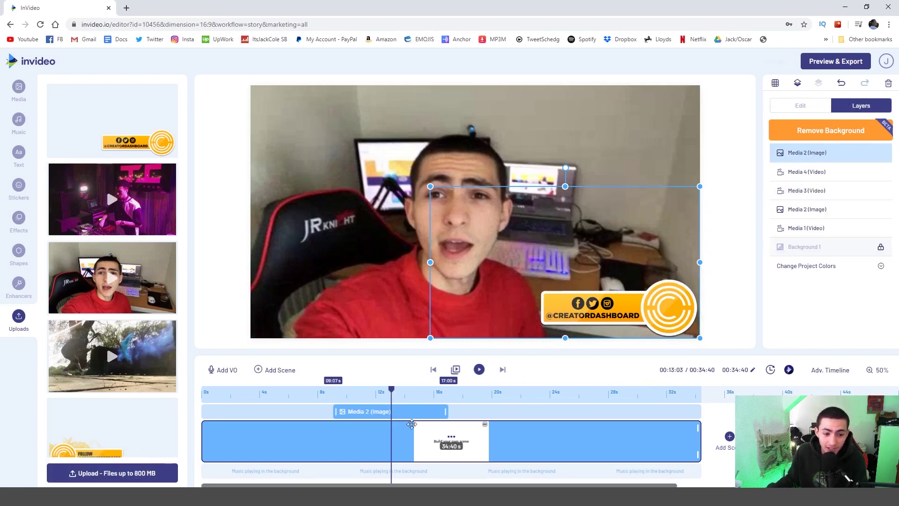
left_click_drag(408, 411, 661, 411)
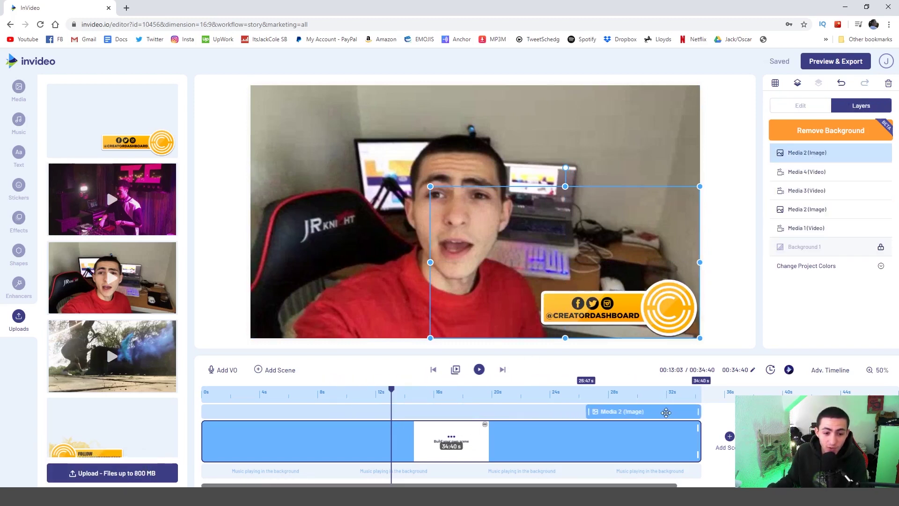
left_click(644, 411)
left_click(821, 172)
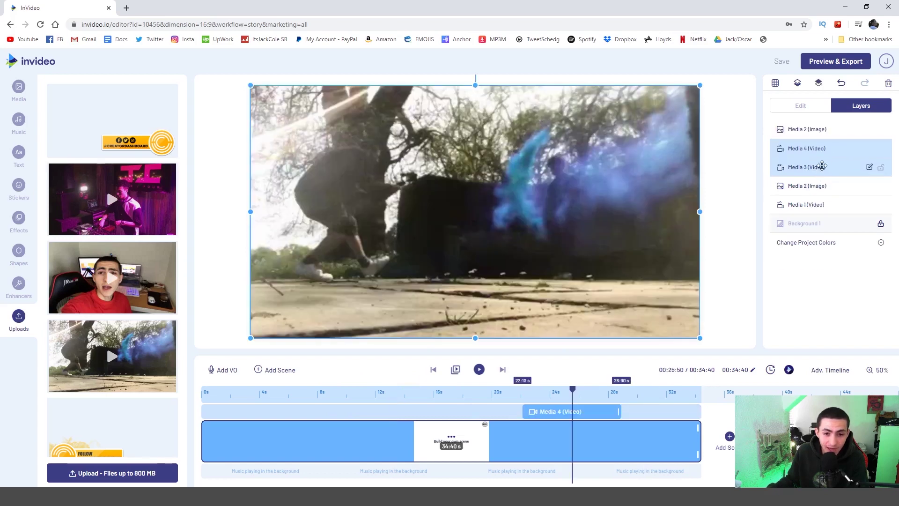
left_click(826, 134)
left_click_drag(594, 411, 614, 415)
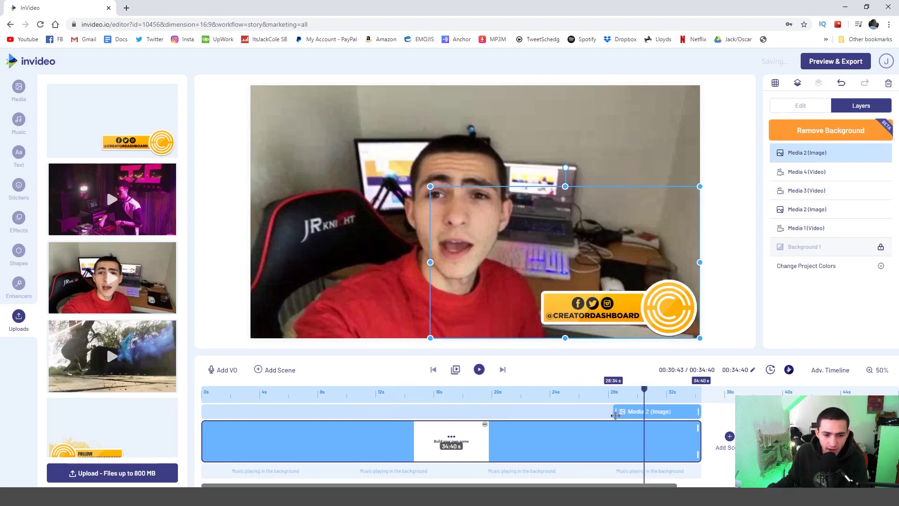
left_click(851, 177)
left_click_drag(619, 415, 594, 412)
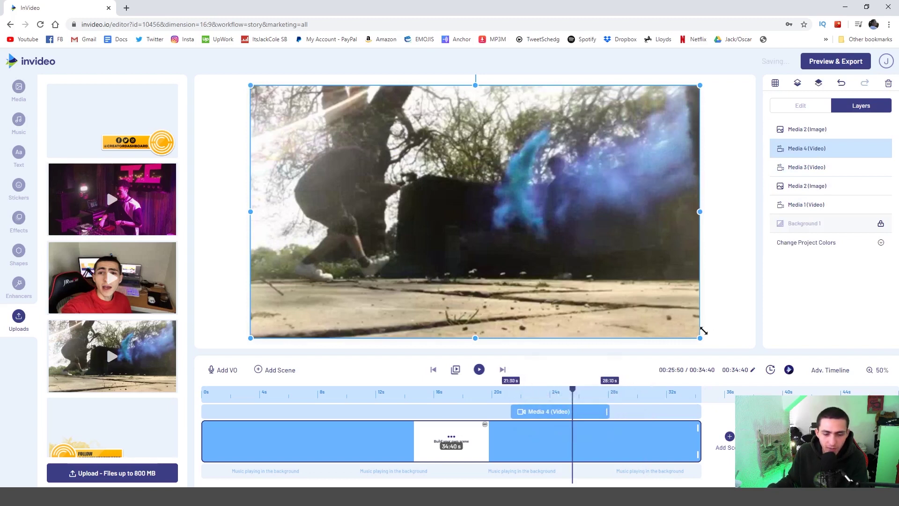
left_click(806, 129)
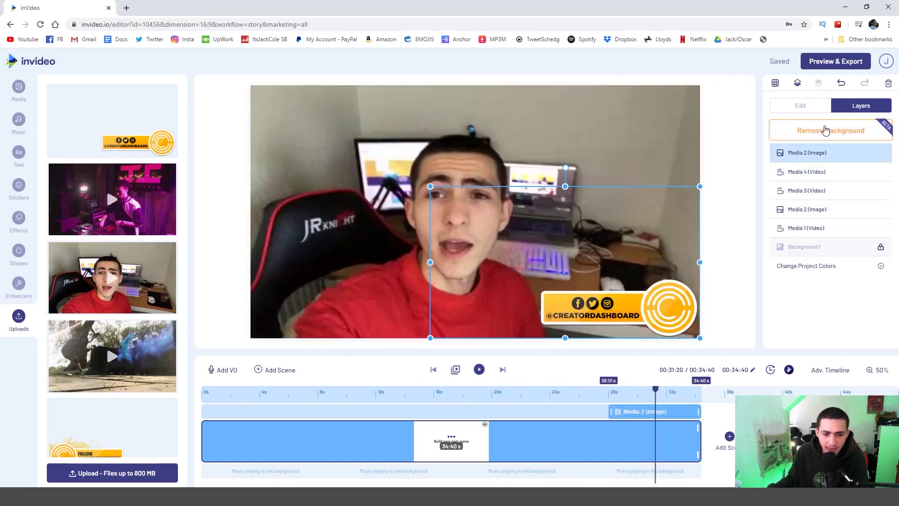
left_click(479, 369)
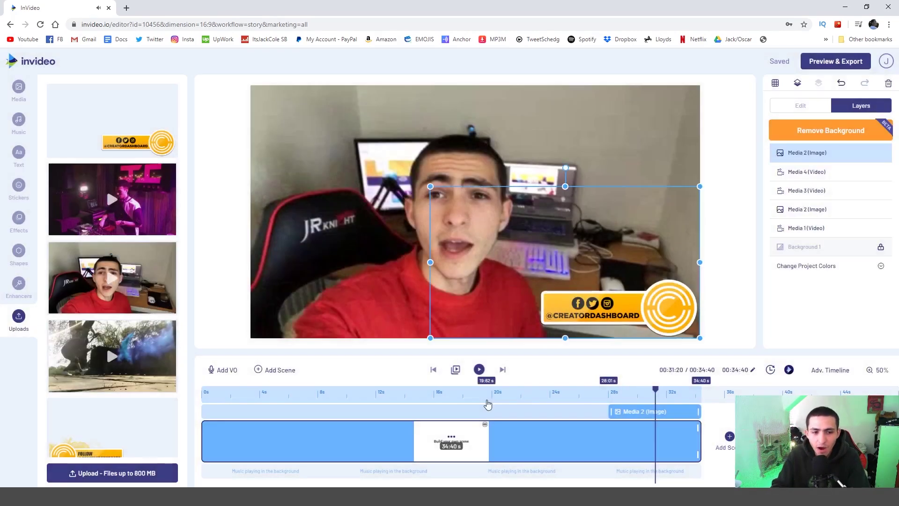
left_click(751, 260)
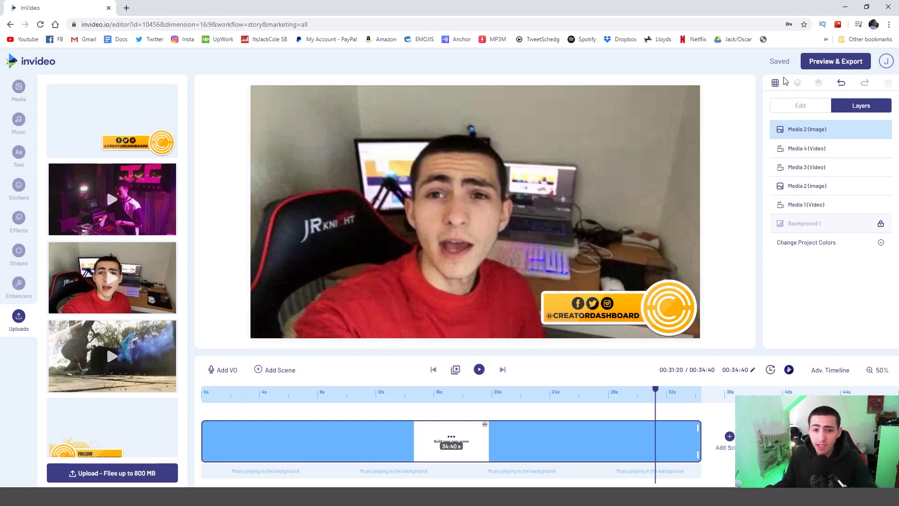
- Review the project in Preview & Export, then export the 34-second video
left_click(815, 64)
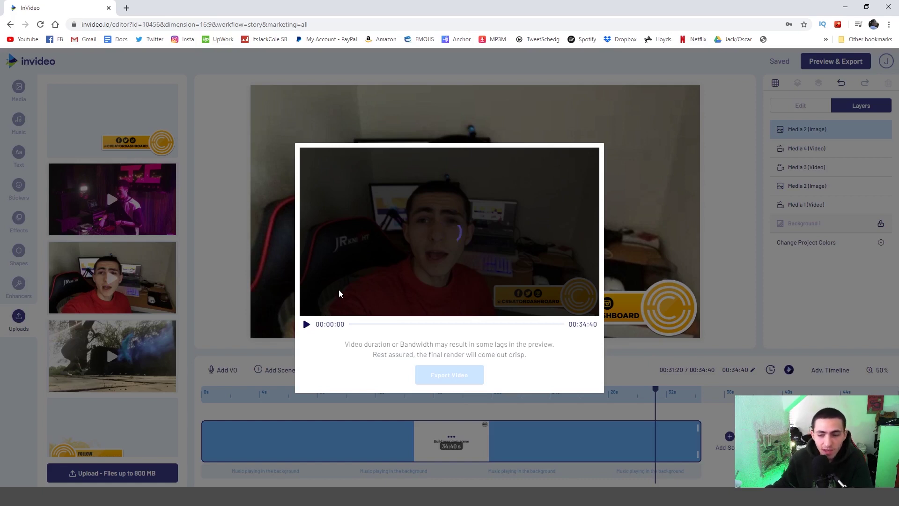
left_click(307, 323)
left_click(351, 323)
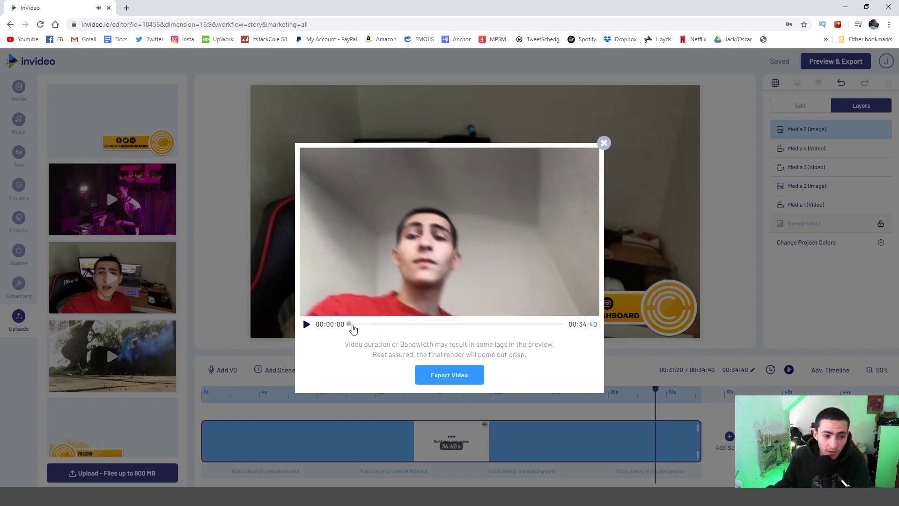
left_click(373, 324)
left_click(388, 324)
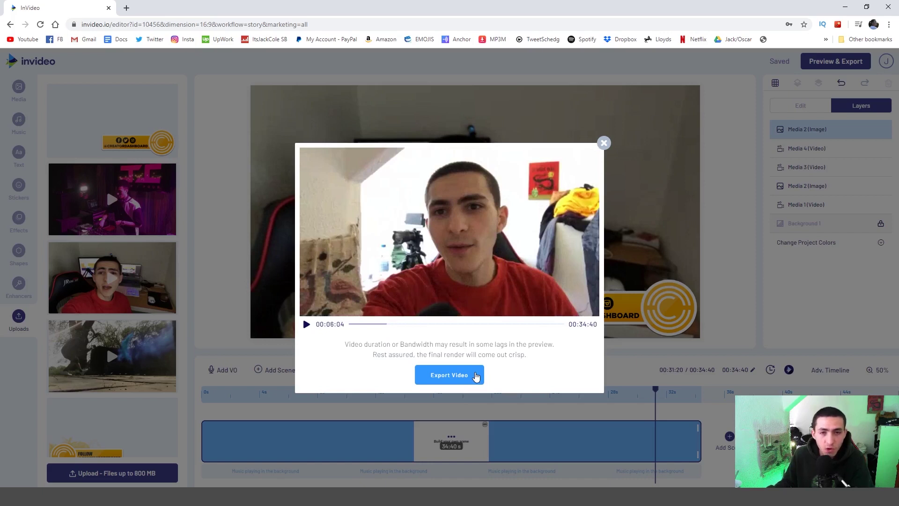
left_click(476, 376)
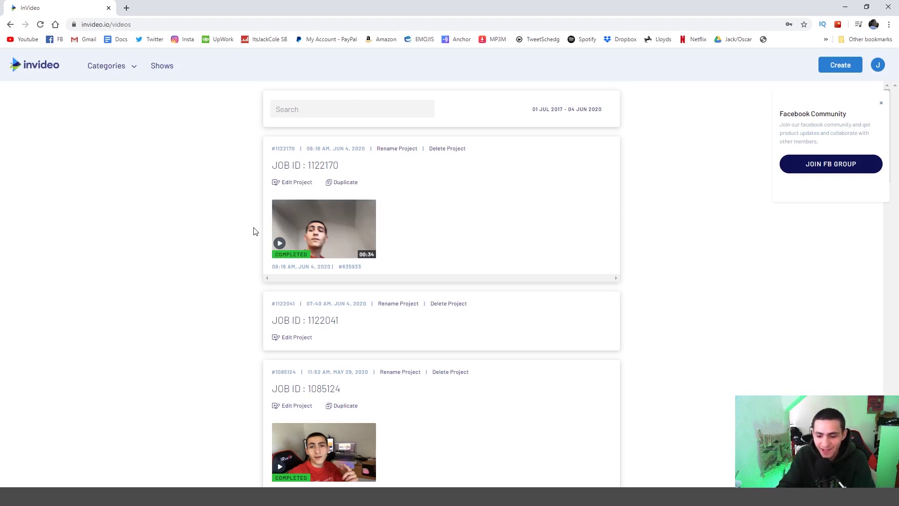
- Download the completed render as an MP4 and open it from Chrome's download bar
mouse_move(368, 209)
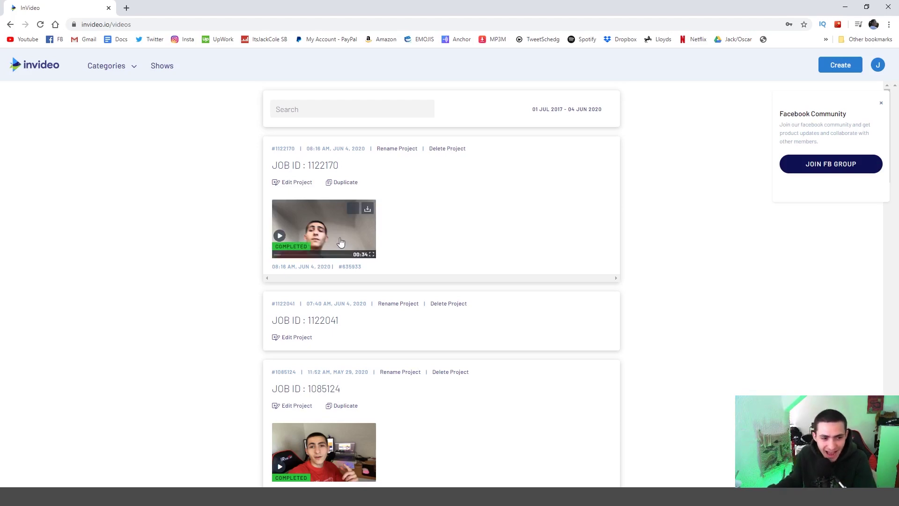
left_click(368, 209)
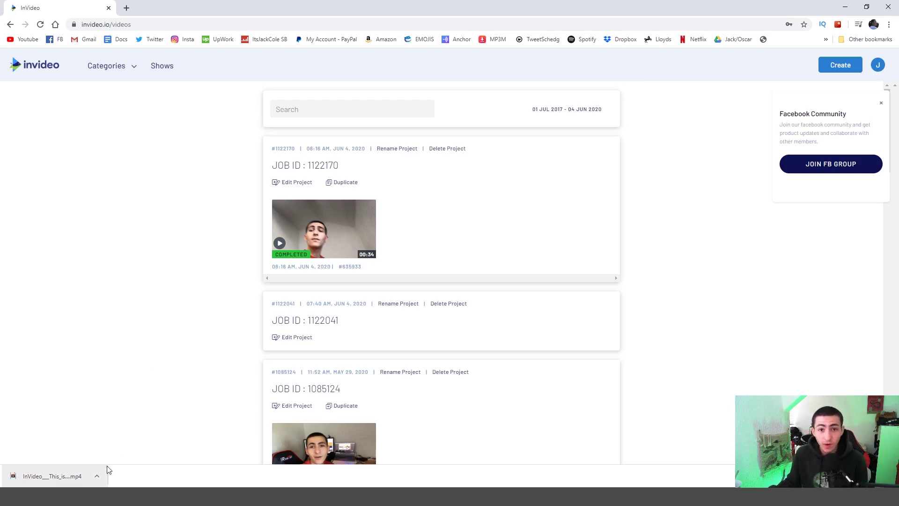
left_click(60, 474)
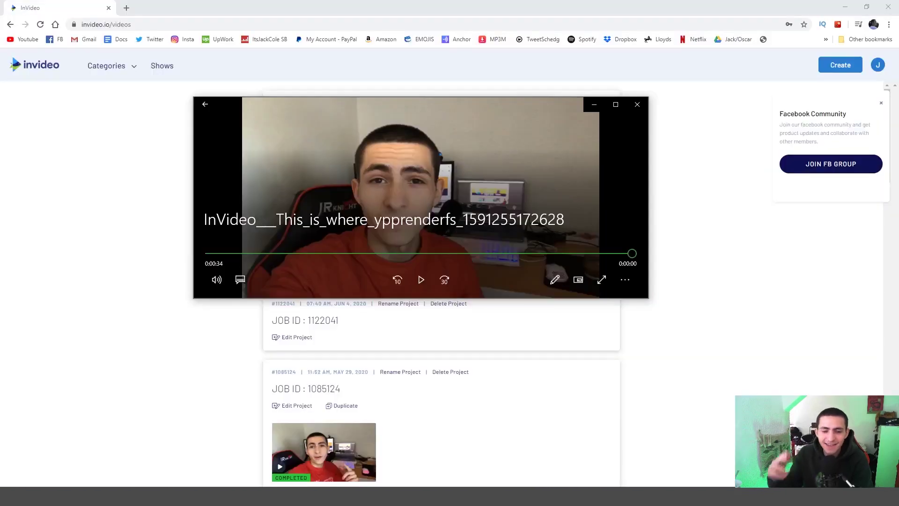
- Stretch the Movies & TV window to full height and rewind the video to about 10 seconds
double_click(493, 97)
left_click_drag(247, 440, 336, 440)
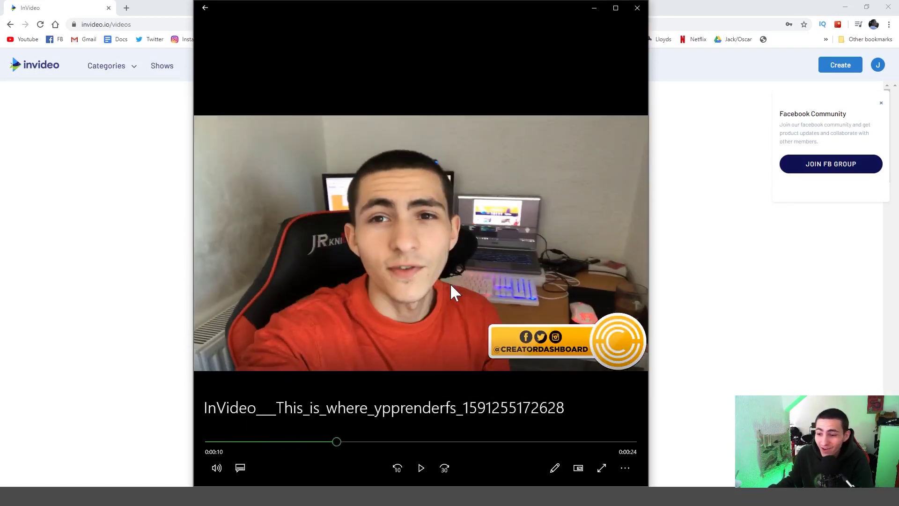